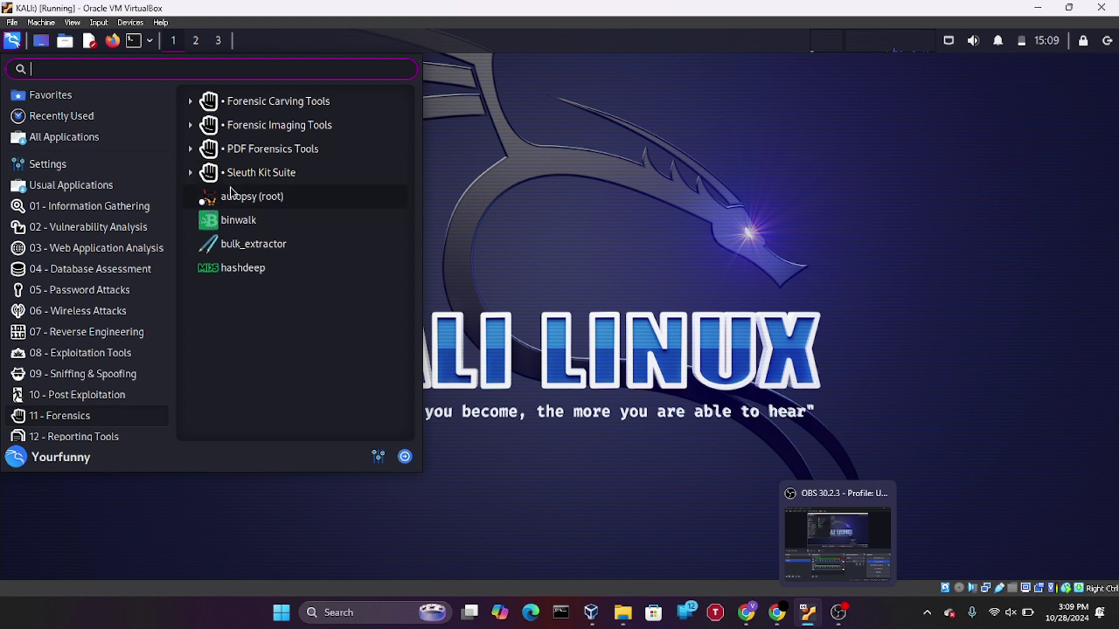
# - Launch Autopsy as root, enter the sudo password, and open its localhost:9999/autopsy page in the browser
pyautogui.click(251, 199)
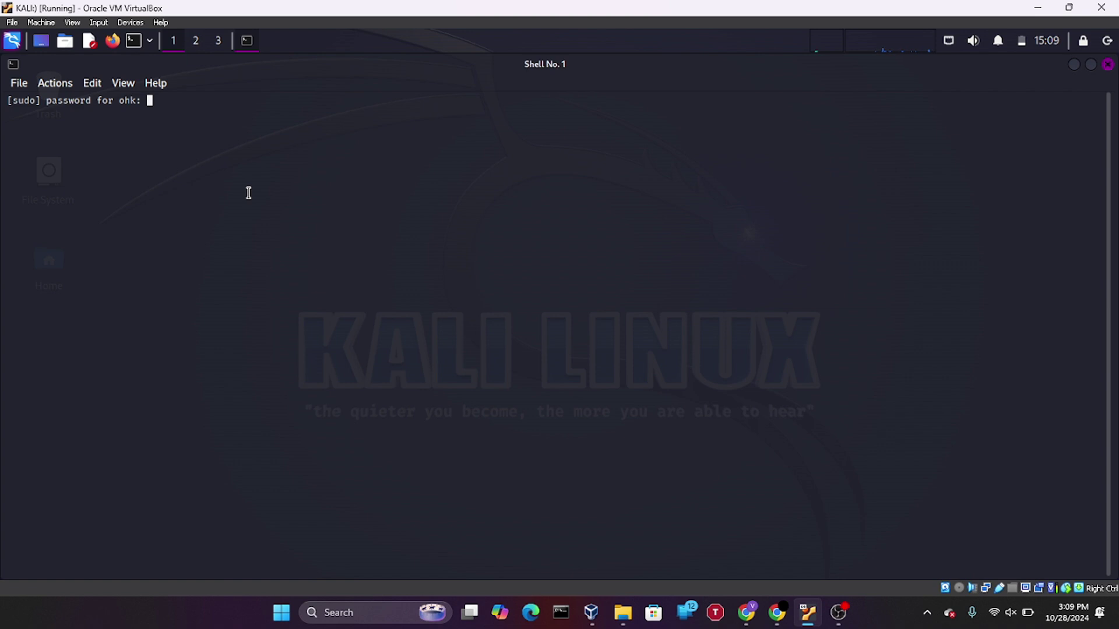
pyautogui.press('Return')
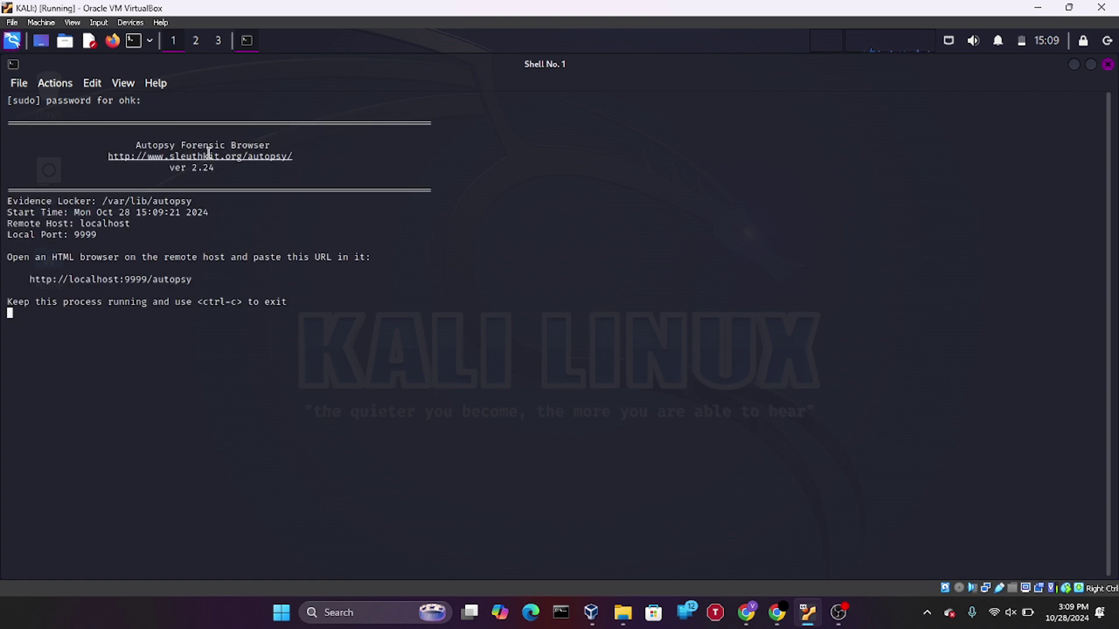
pyautogui.rightClick(143, 276)
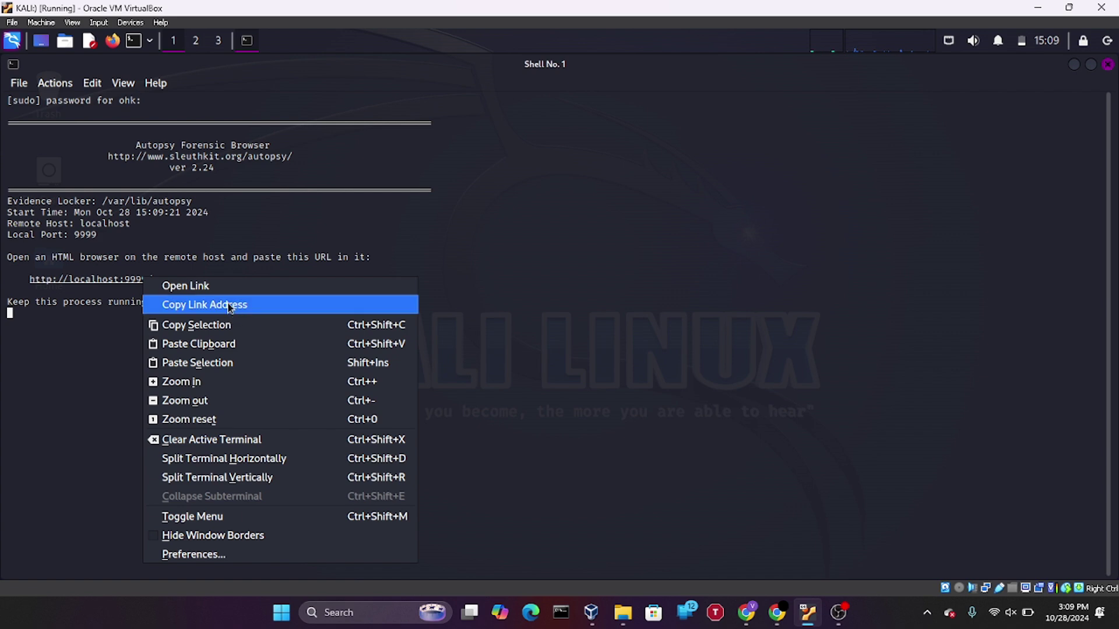
pyautogui.click(216, 287)
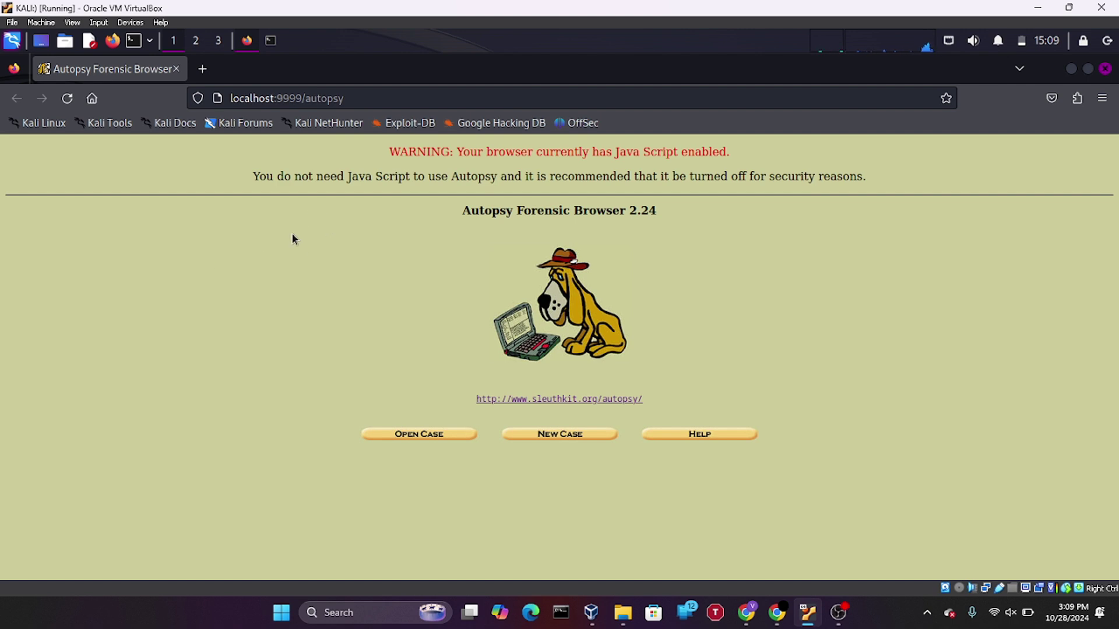
# - Check the gallery of existing cases, return to the start page, and create a new case named Demo
pyautogui.click(429, 434)
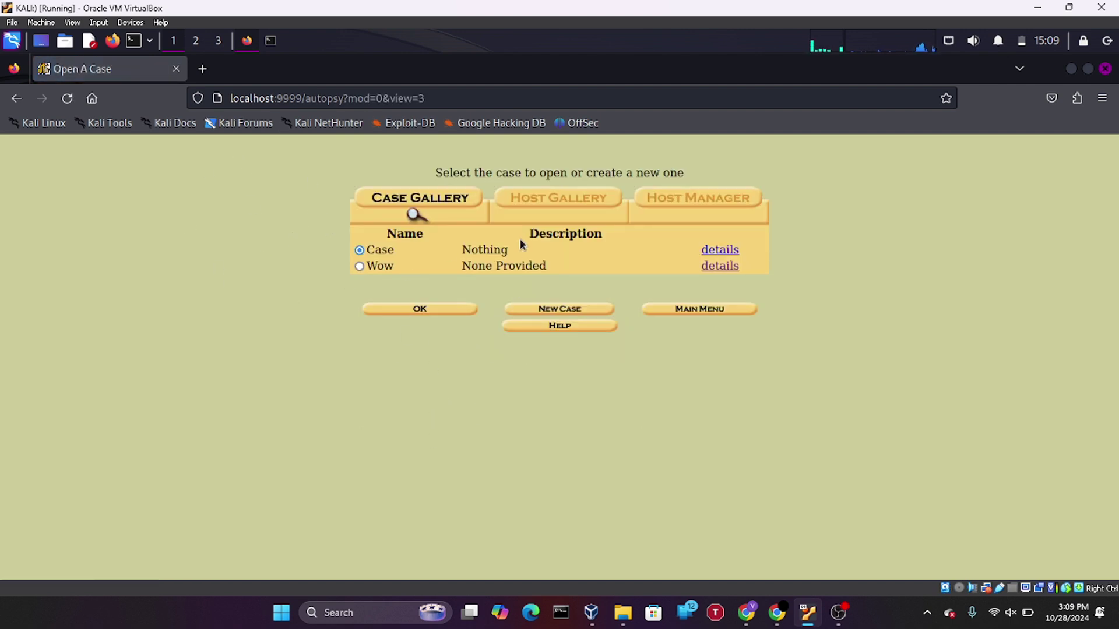
pyautogui.click(16, 98)
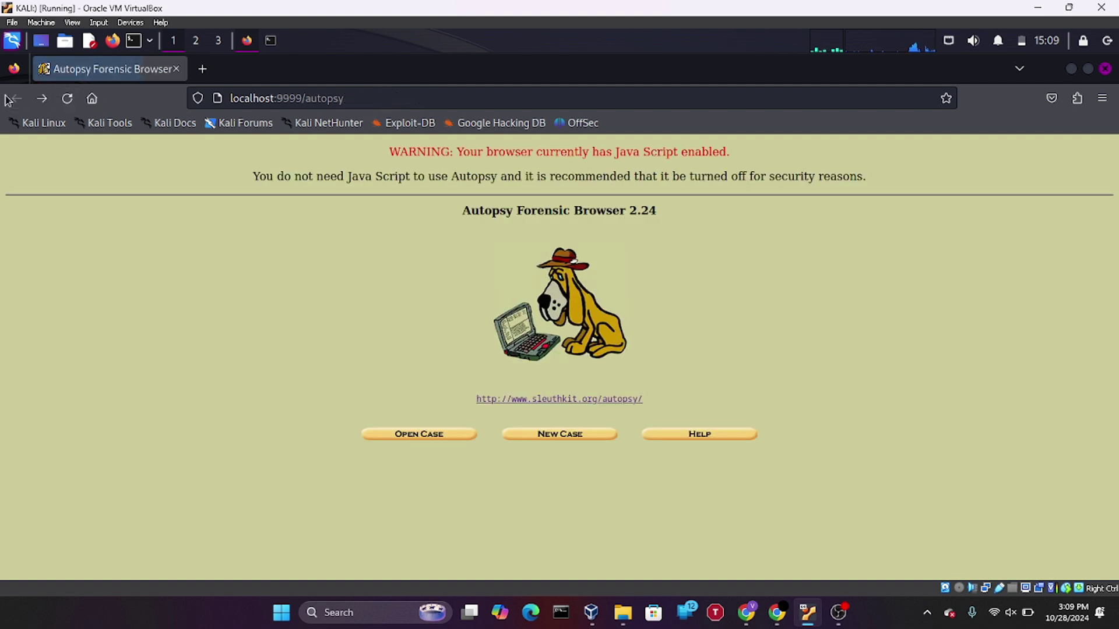
pyautogui.click(564, 433)
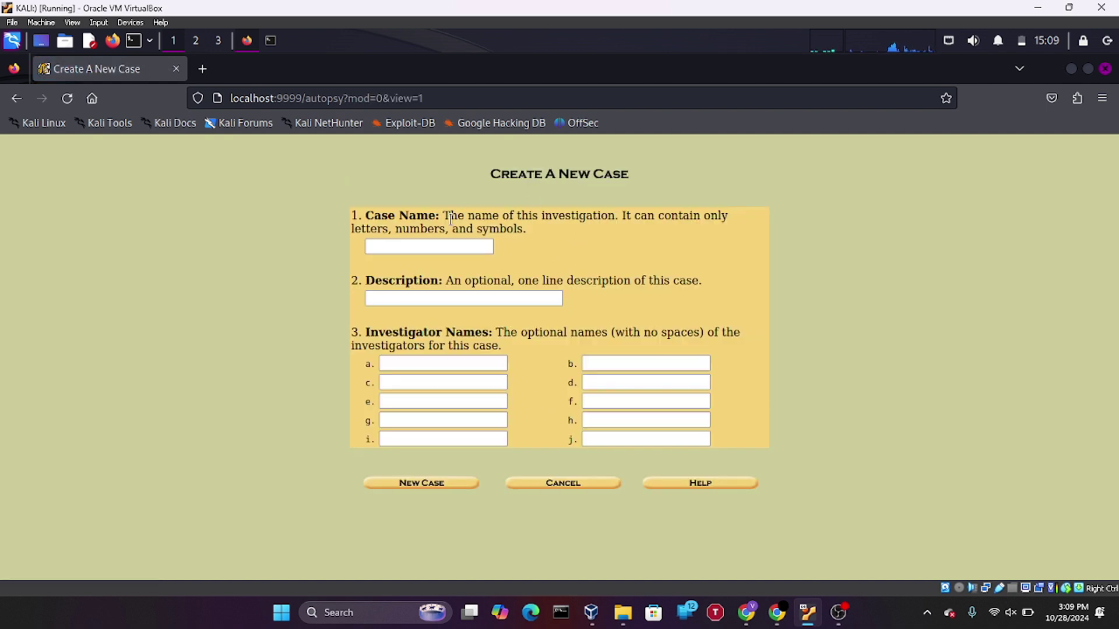
pyautogui.click(423, 248)
pyautogui.click(421, 249)
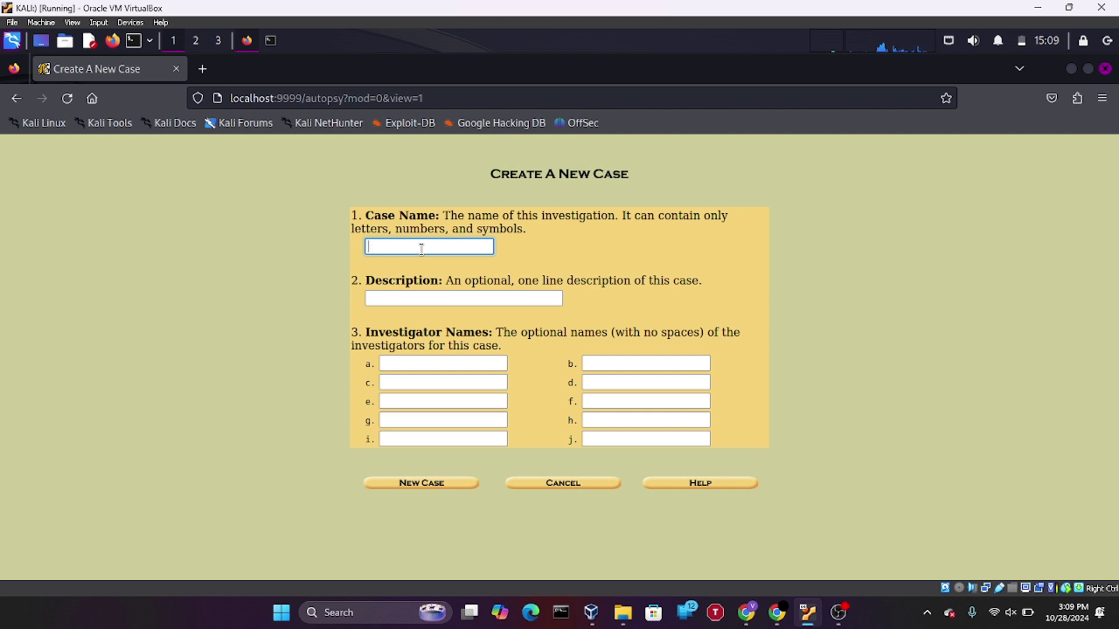
pyautogui.write('Demo')
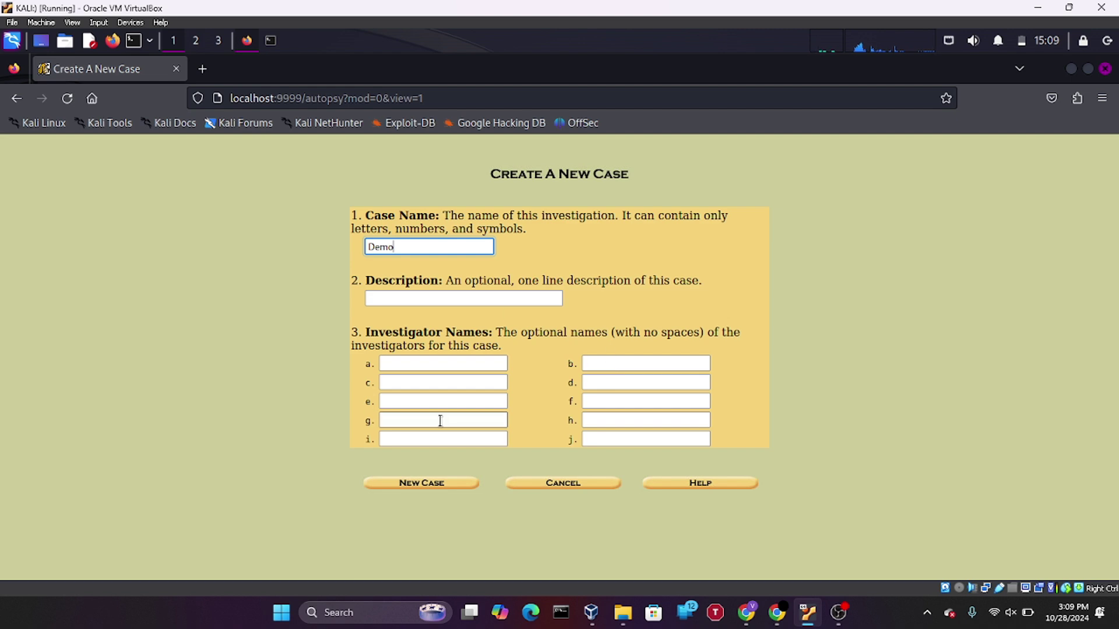
pyautogui.click(444, 483)
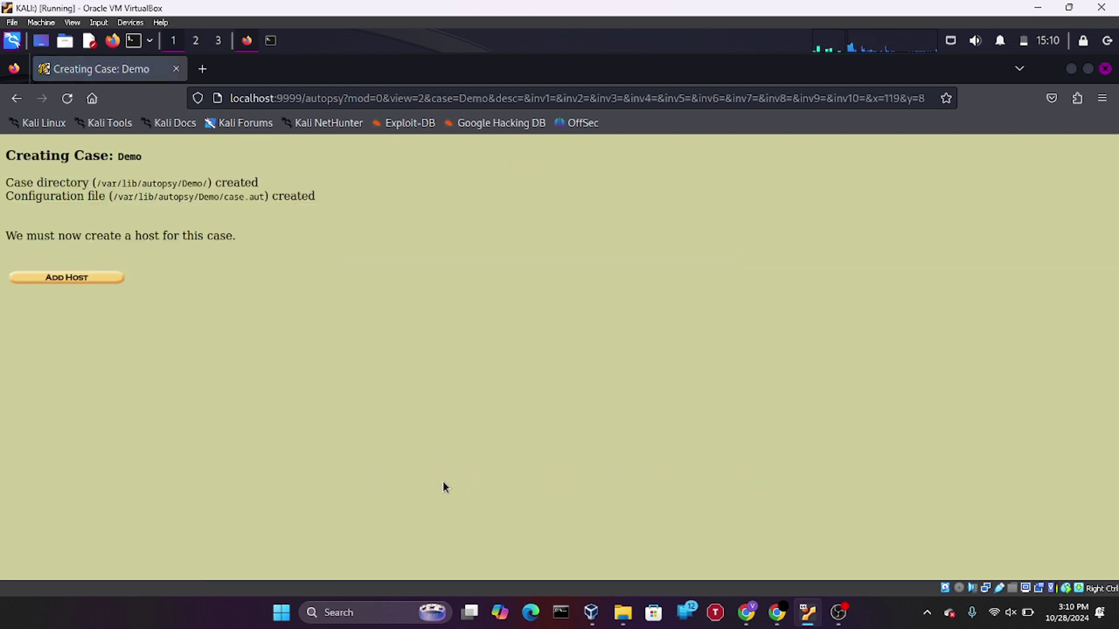
# - Add a host named host1 to the Demo case with the default settings
pyautogui.click(74, 283)
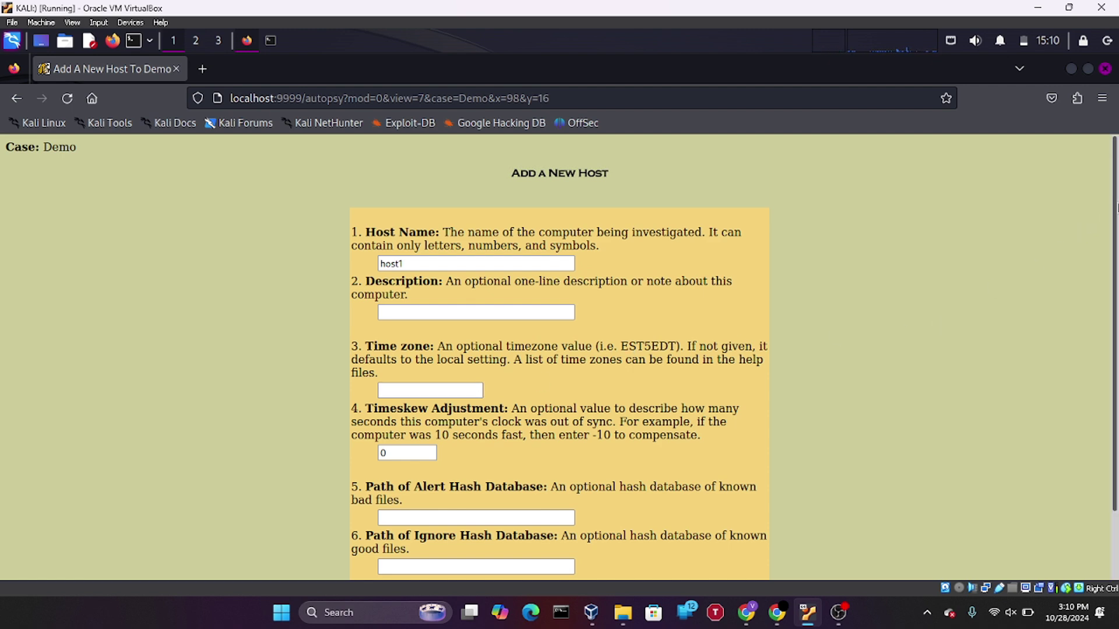
pyautogui.scroll(-2, 1116, 207)
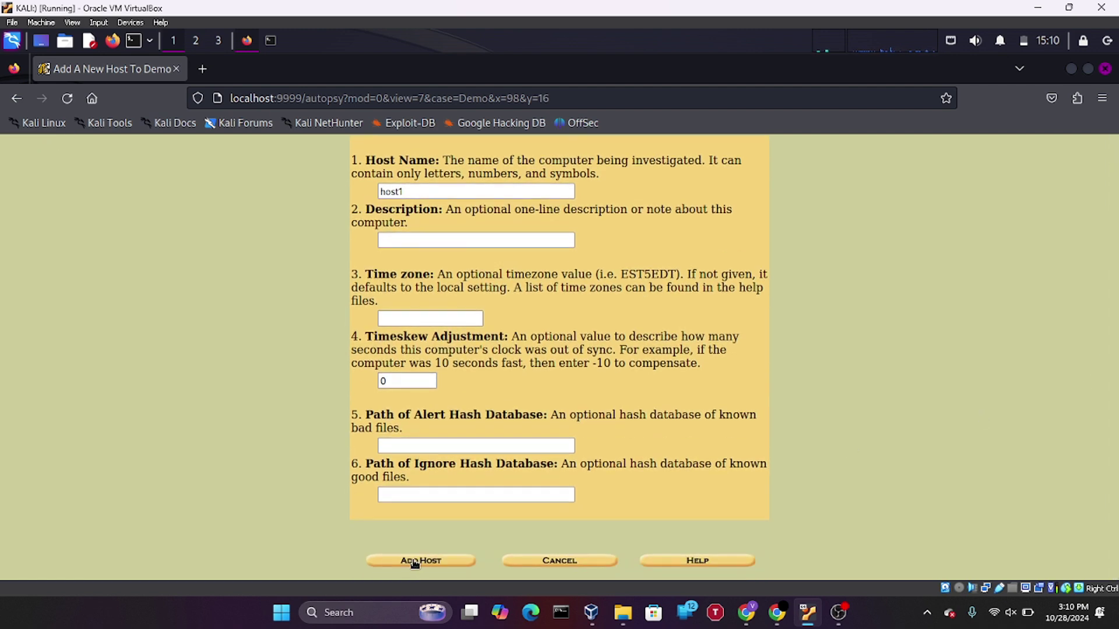
pyautogui.click(414, 562)
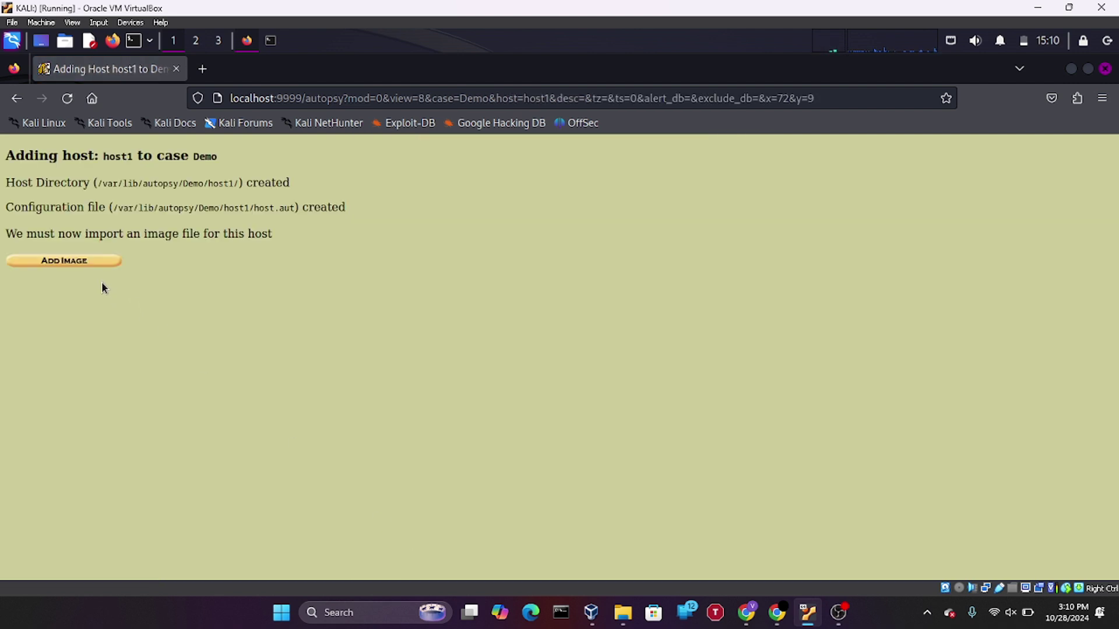
# - Import Downloads/evidence_files/WinXP1.vhd into host1 as a disk image using the Copy method, adding its ntfs partition mounted at C:
pyautogui.click(90, 262)
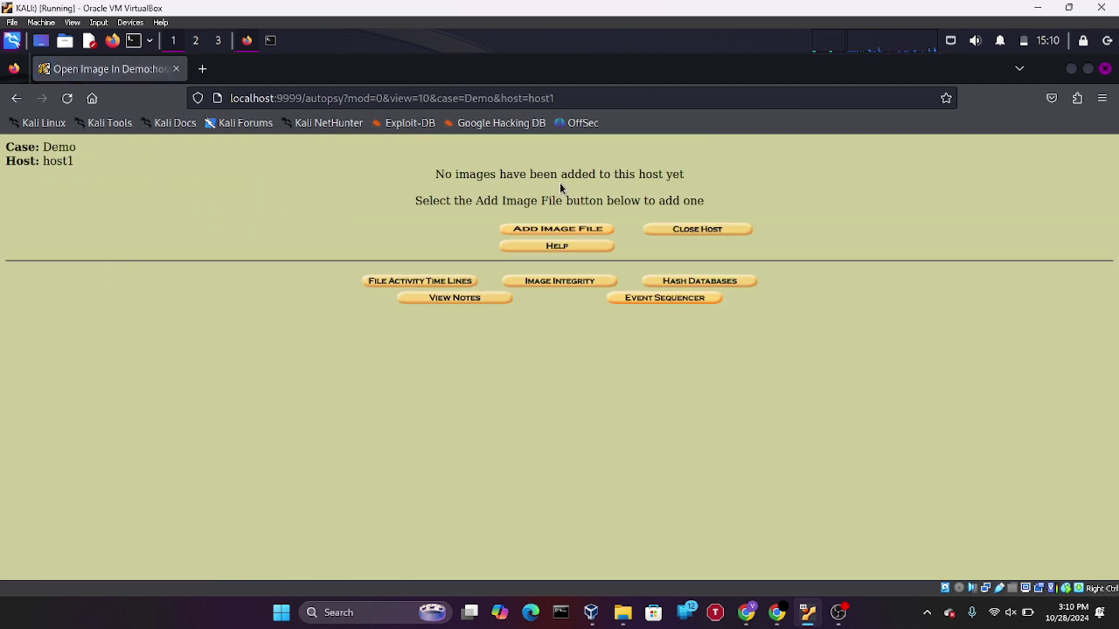
pyautogui.click(587, 229)
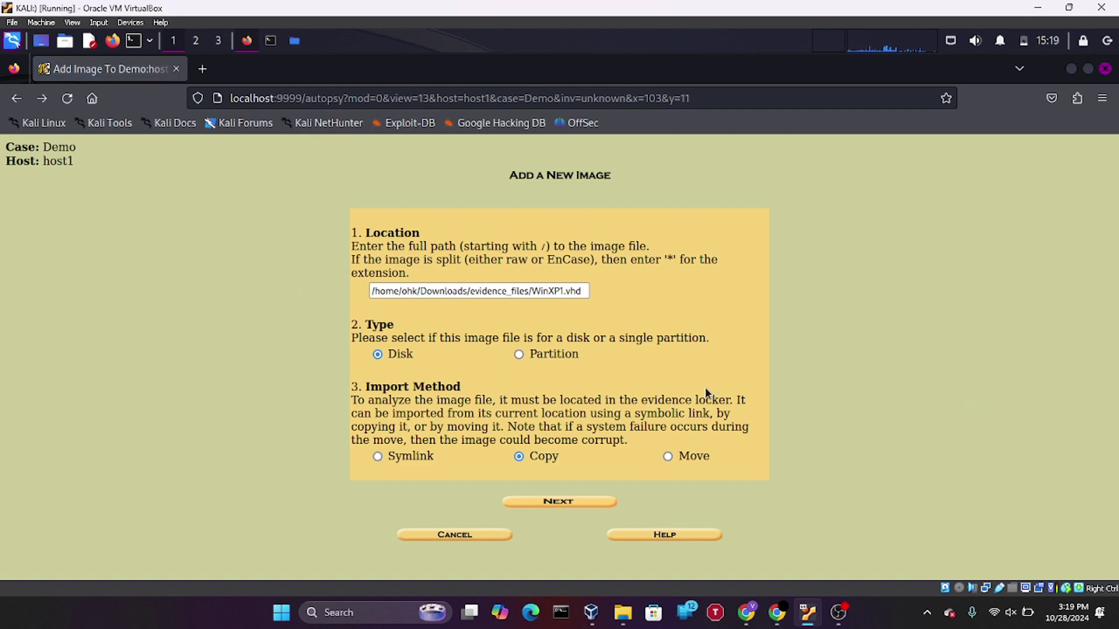
pyautogui.click(293, 49)
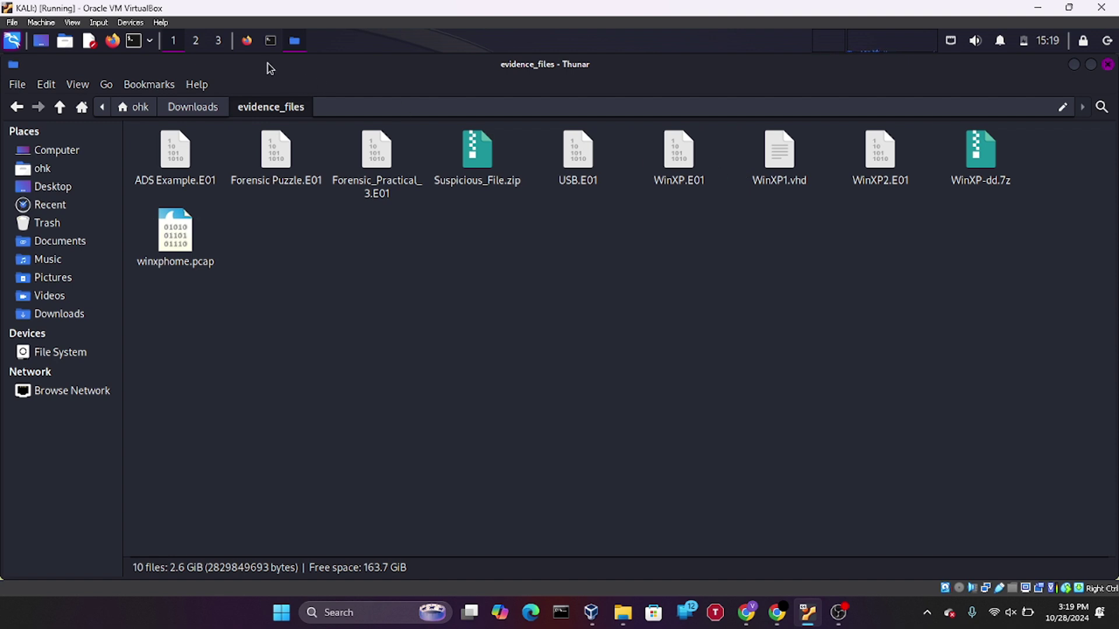
pyautogui.click(247, 40)
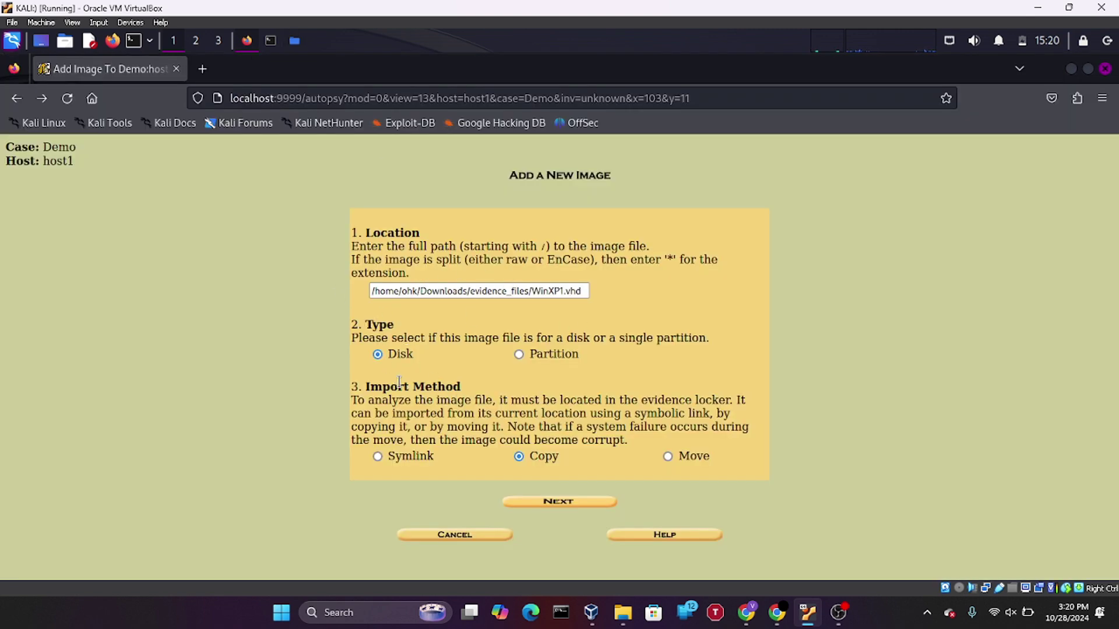
pyautogui.click(552, 502)
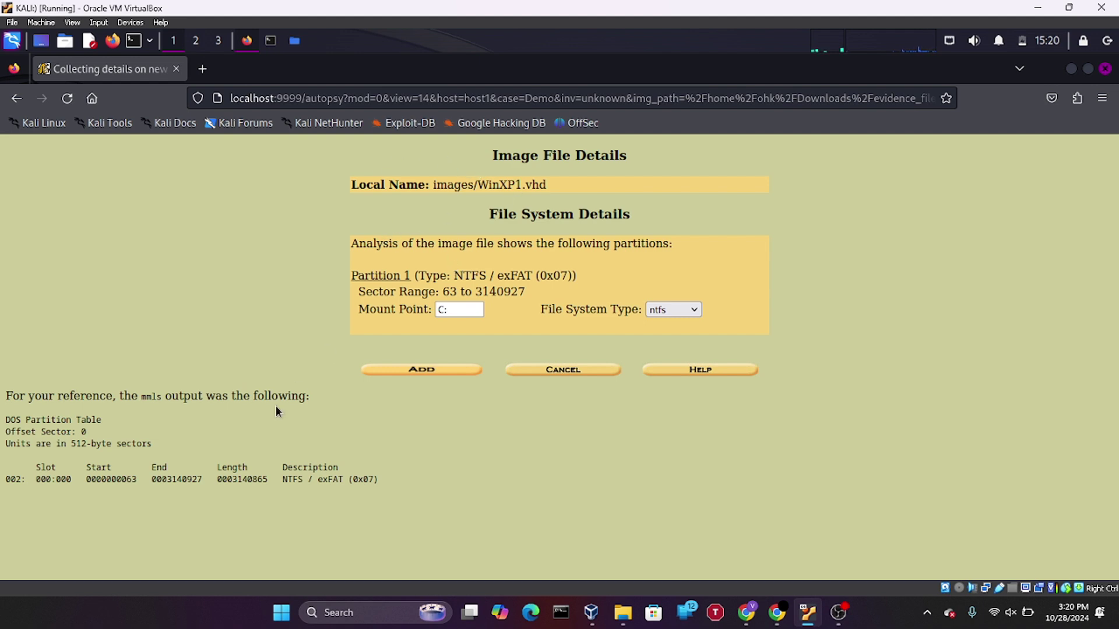
pyautogui.click(431, 370)
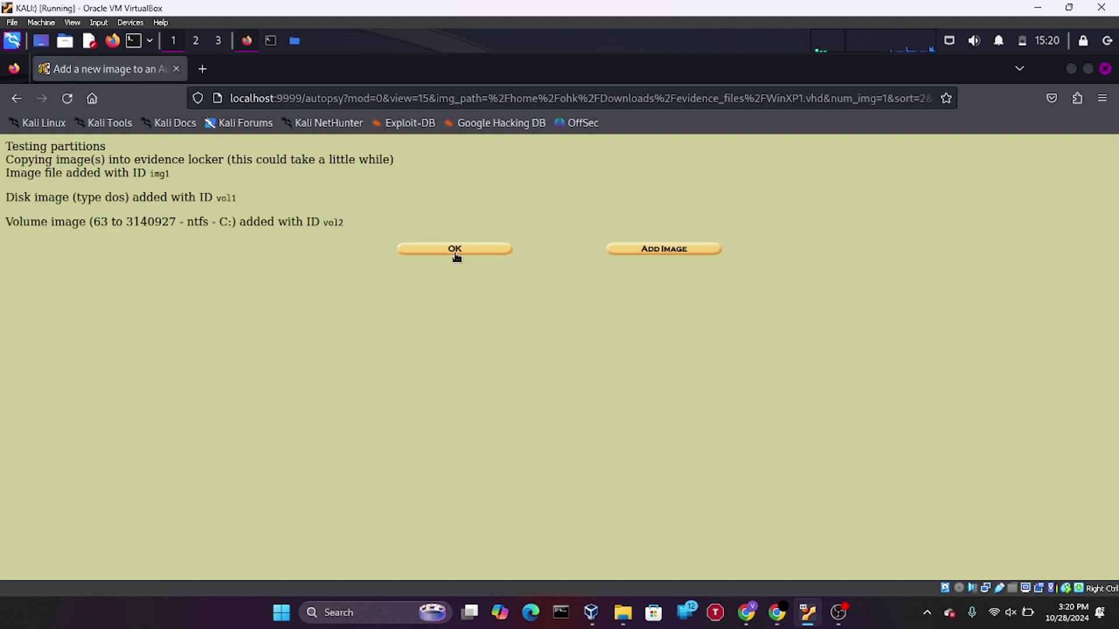
pyautogui.click(487, 256)
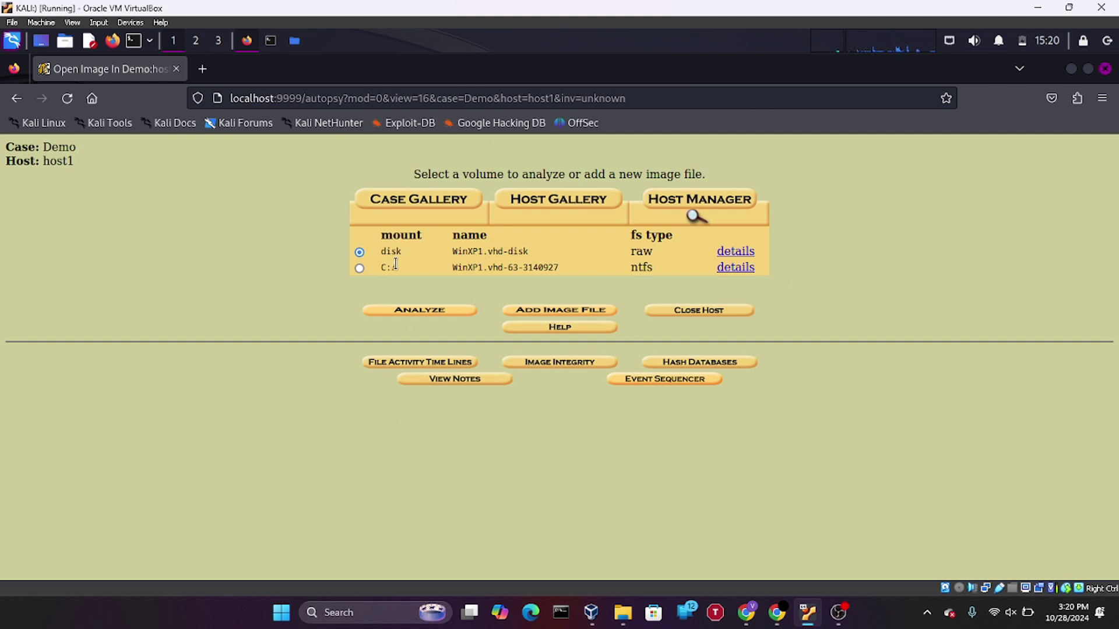
# - Review the image details of the raw WinXP1.vhd disk volume and of the C:/ ntfs volume
pyautogui.click(735, 252)
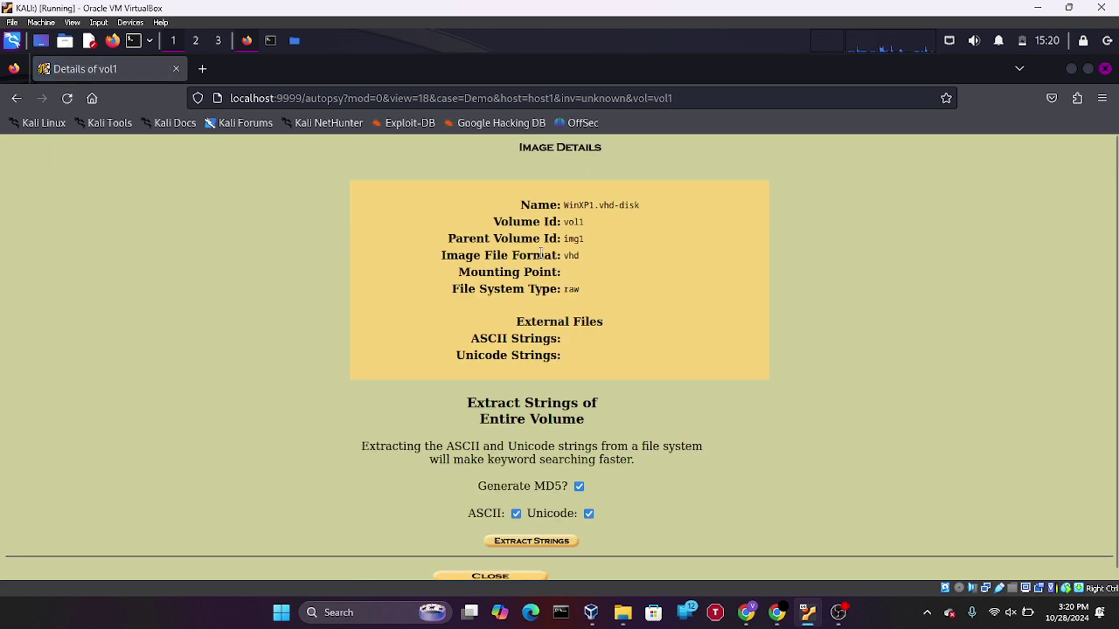
pyautogui.scroll(-1, 1115, 349)
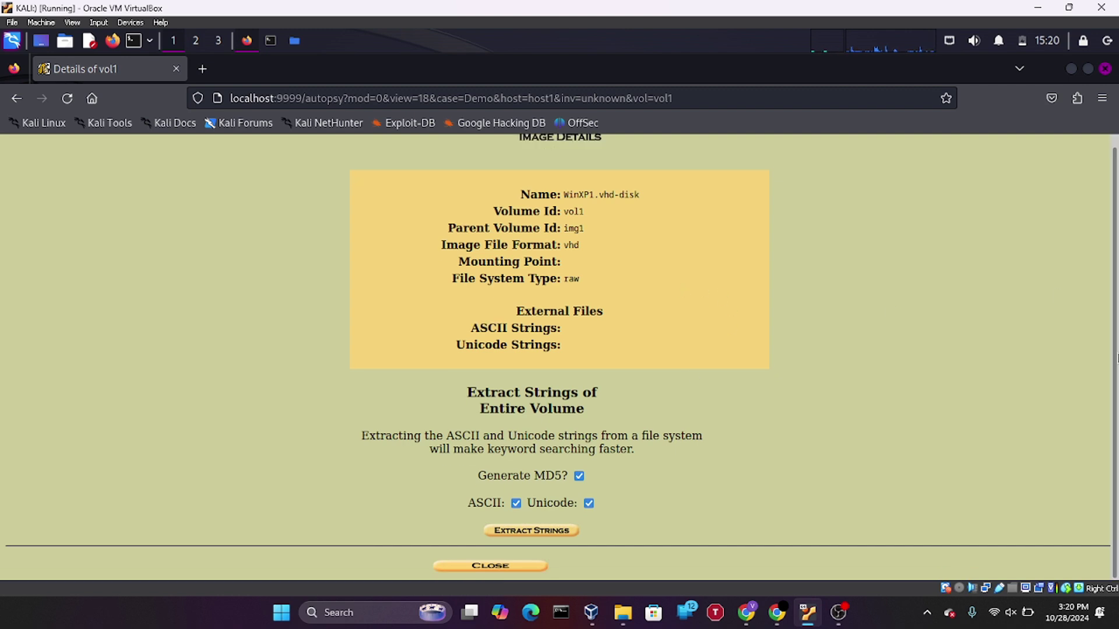
pyautogui.click(491, 566)
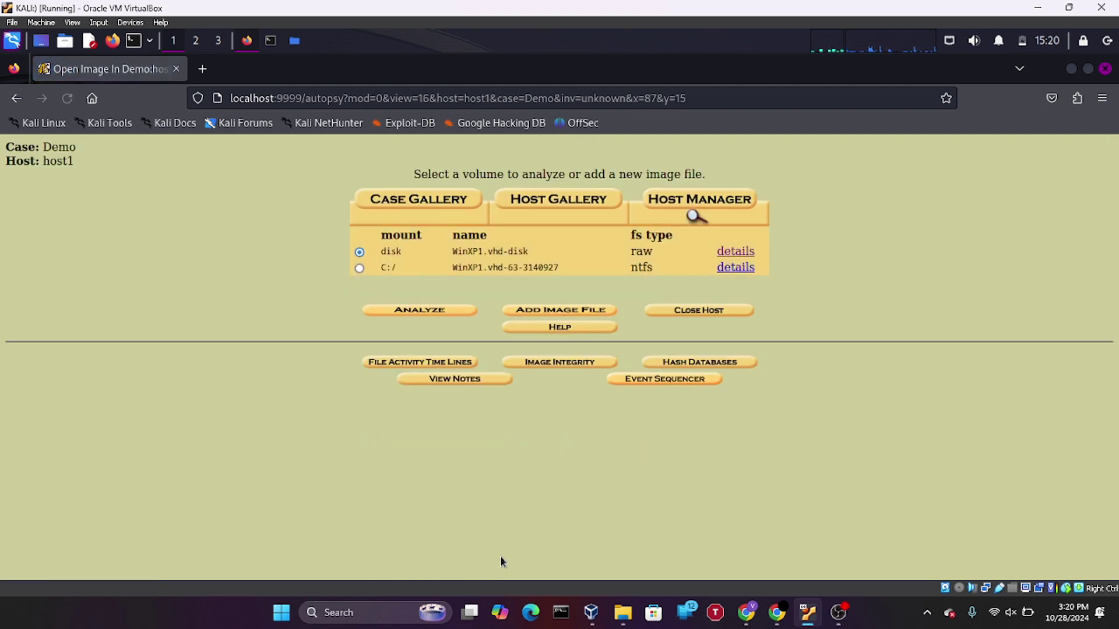
pyautogui.click(731, 252)
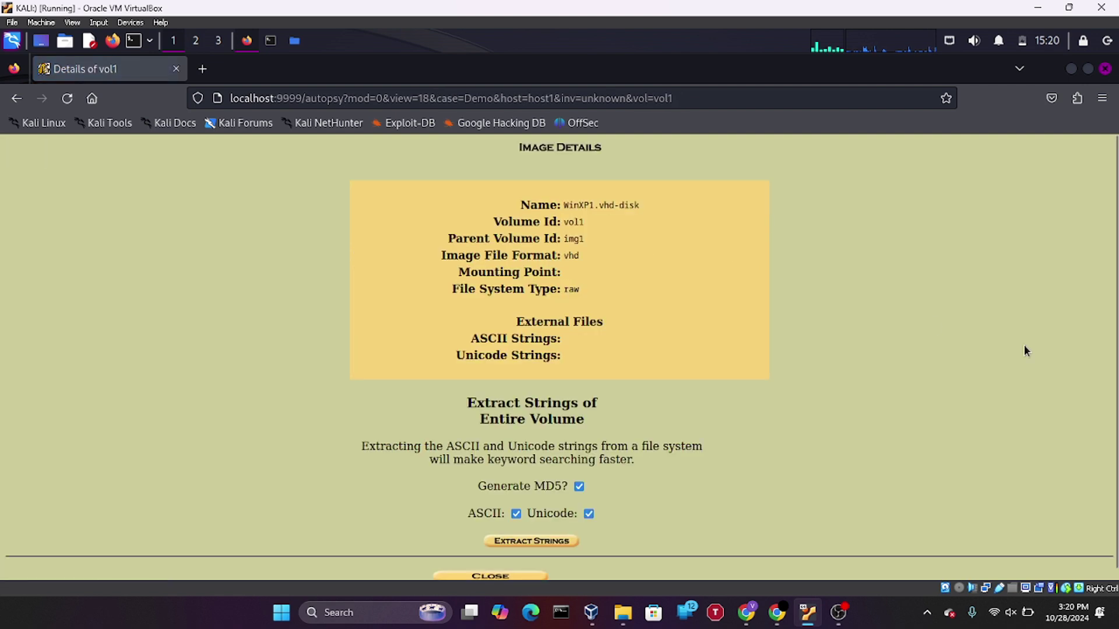
pyautogui.scroll(-1, 1086, 374)
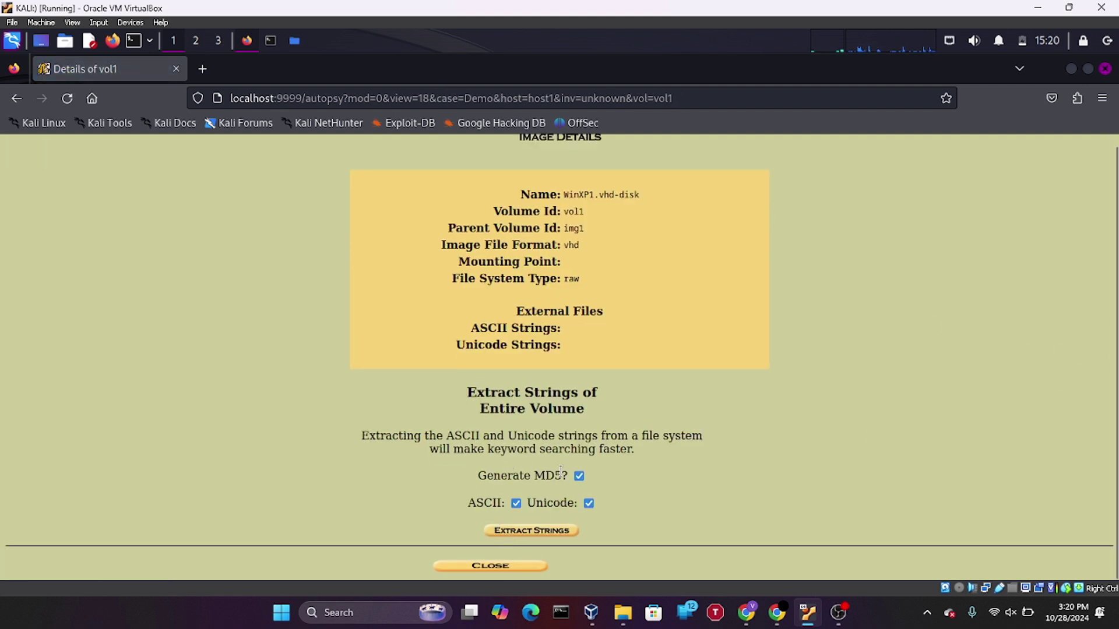
pyautogui.click(525, 567)
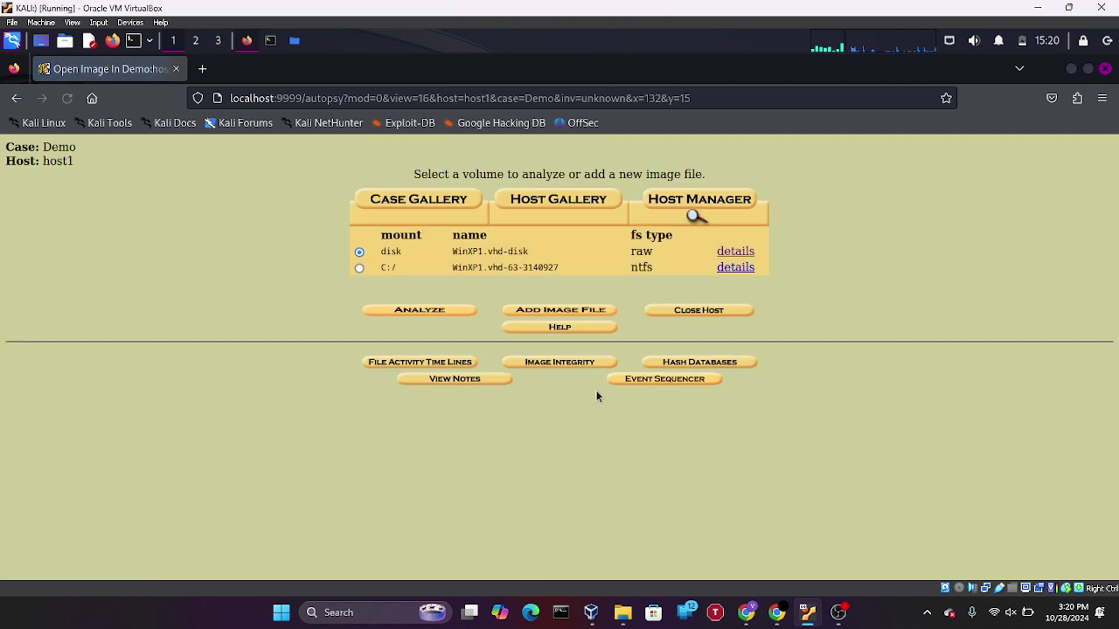
pyautogui.click(735, 267)
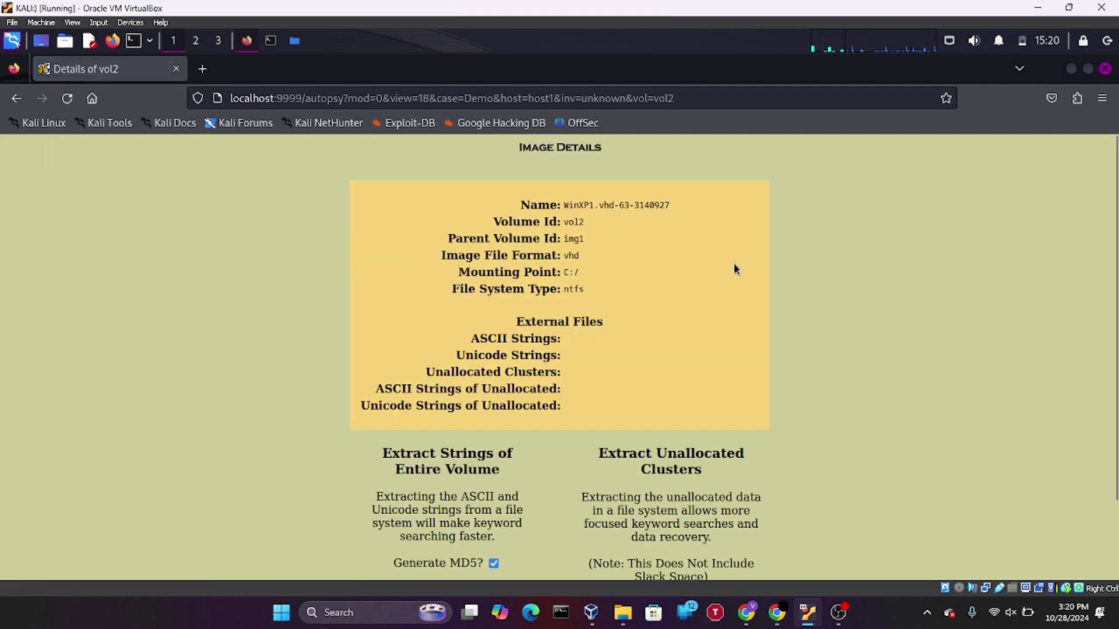
pyautogui.click(16, 98)
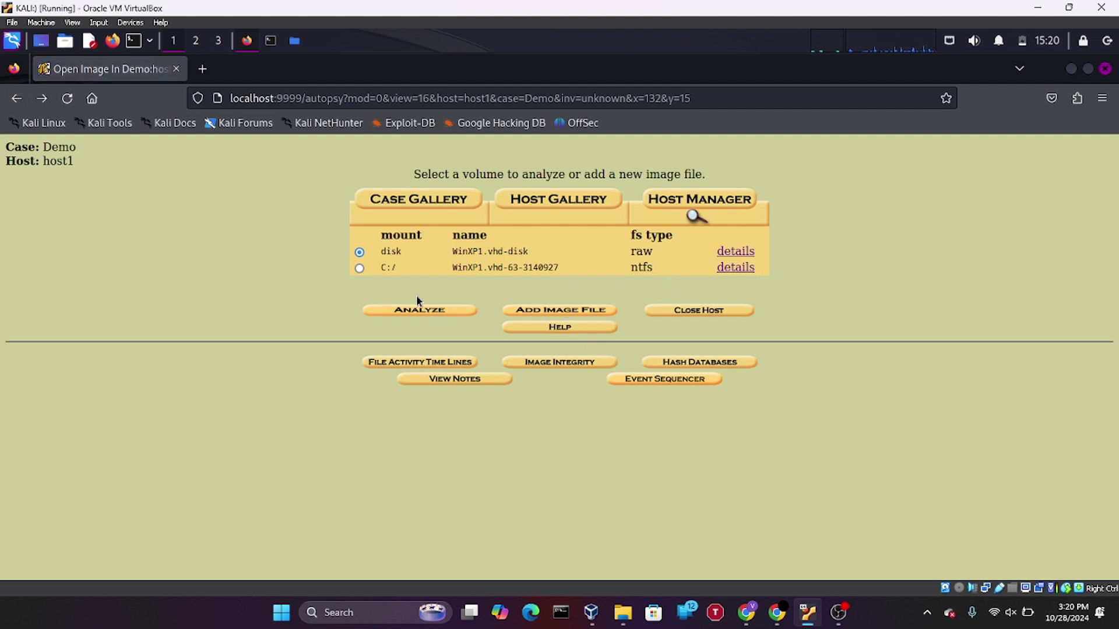
# - Open the C:/ volume for analysis and bring up its keyword search
pyautogui.click(419, 310)
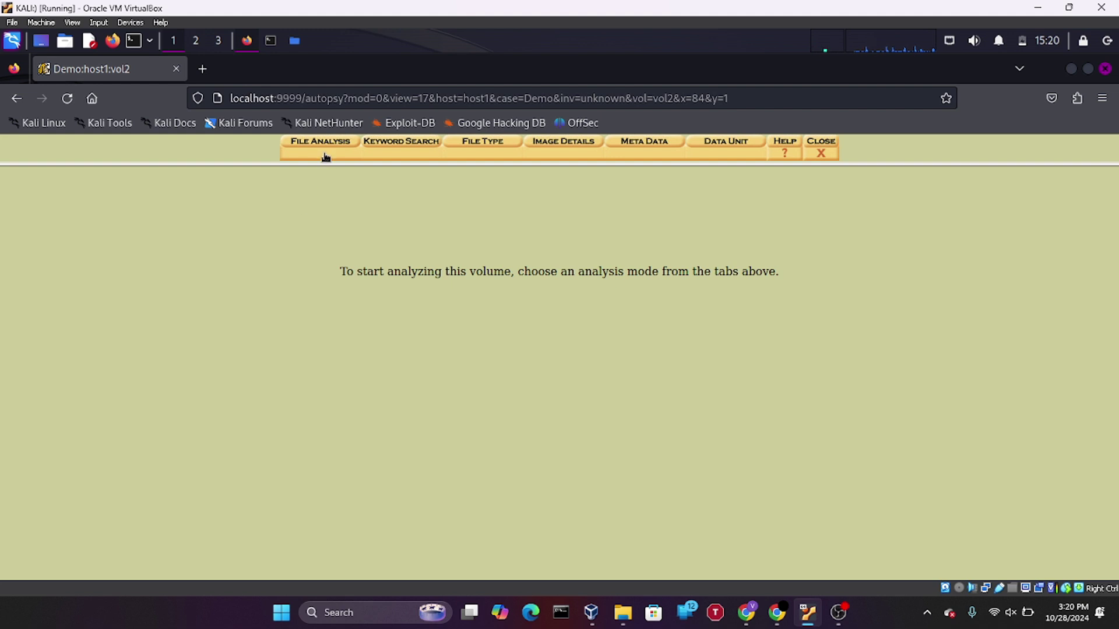
pyautogui.click(391, 150)
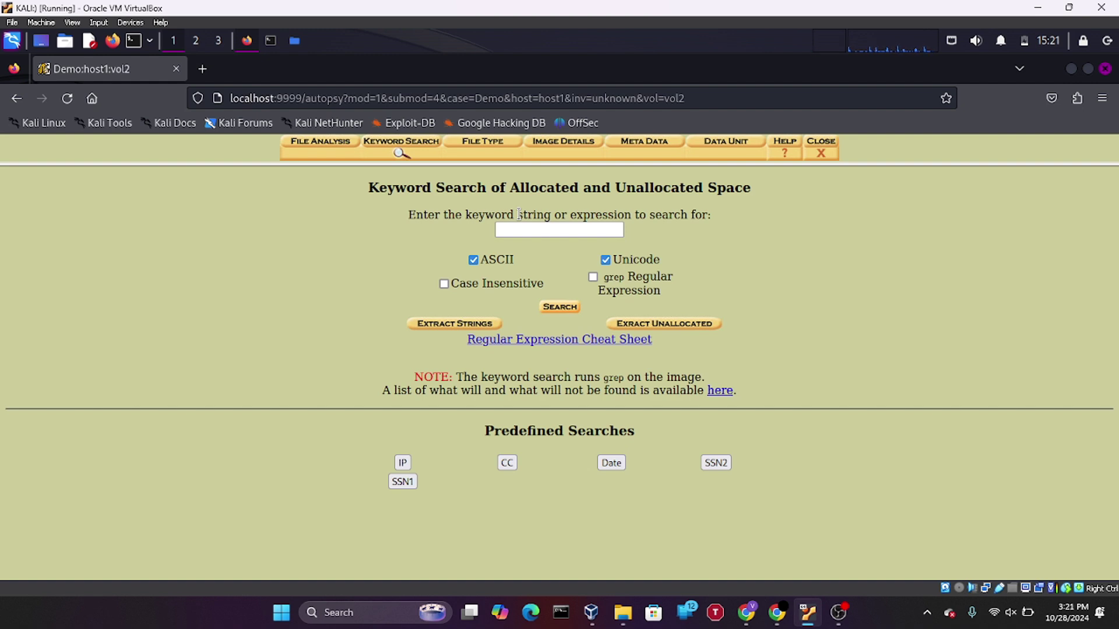
pyautogui.click(585, 224)
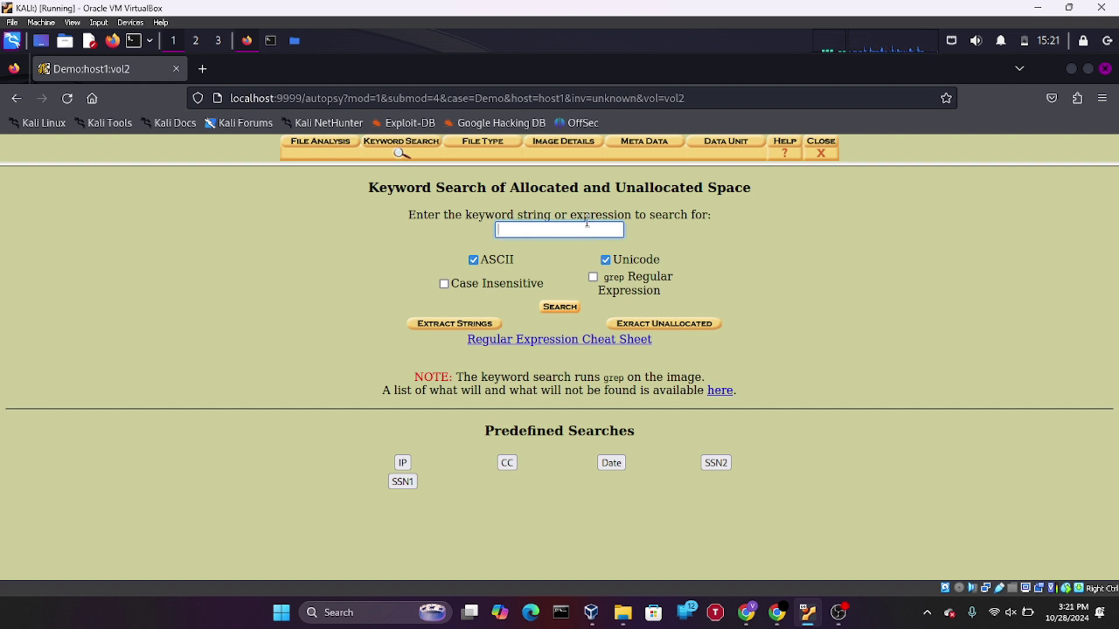
pyautogui.write('elf')
pyautogui.press('BackSpace')
pyautogui.press('BackSpace')
pyautogui.press('BackSpace')
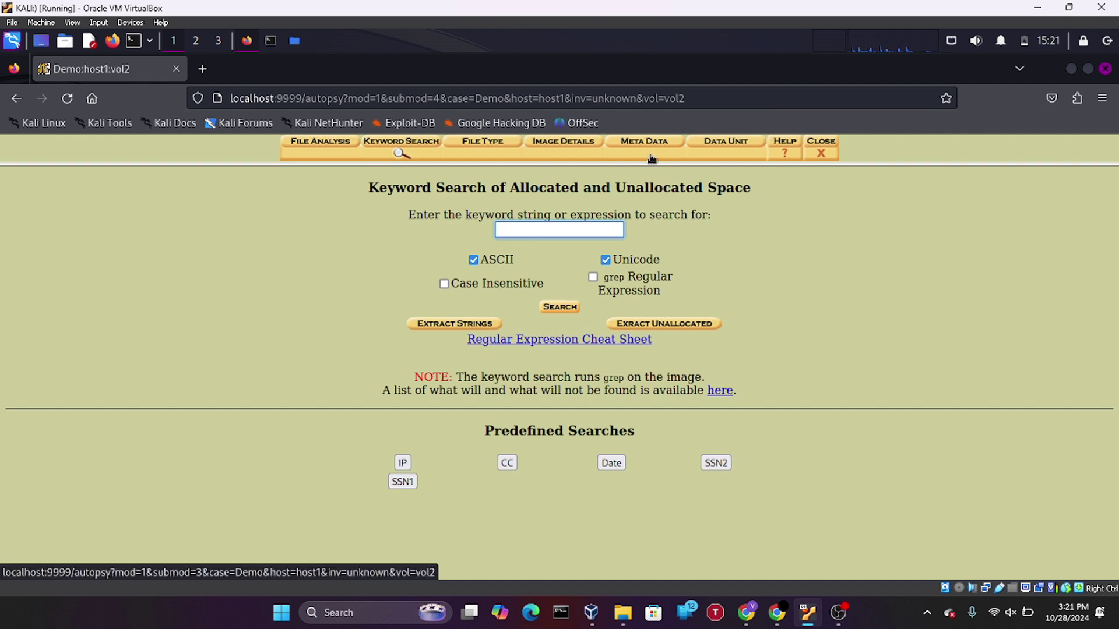
# - Examine the C:/ volume's general file system details, including its metadata and content information
pyautogui.click(570, 145)
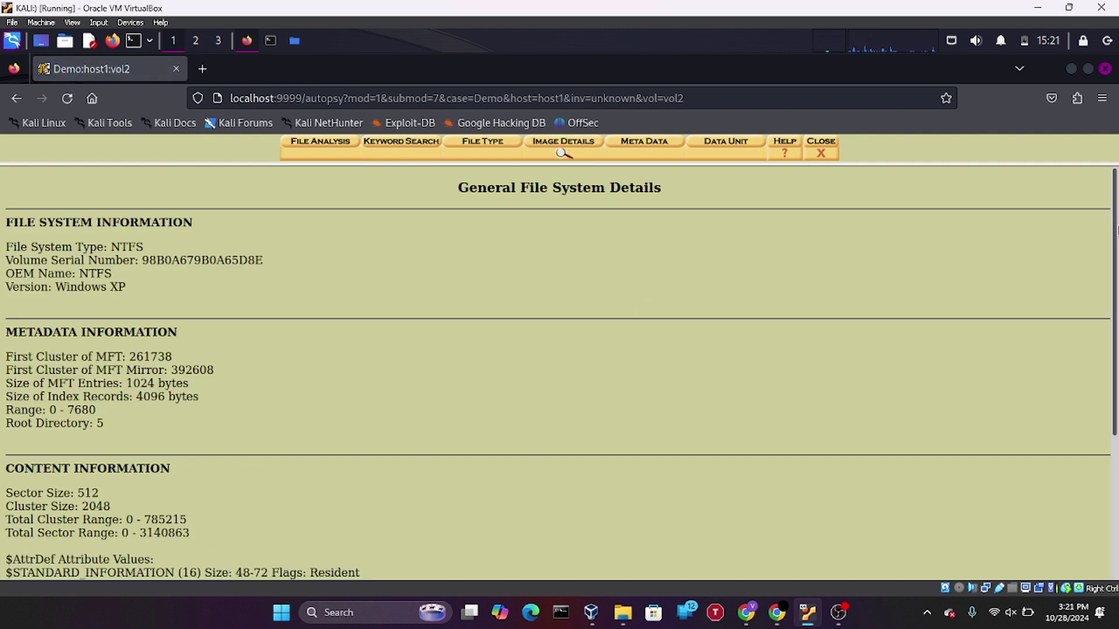
pyautogui.moveTo(1116, 230); pyautogui.dragTo(1116, 266)
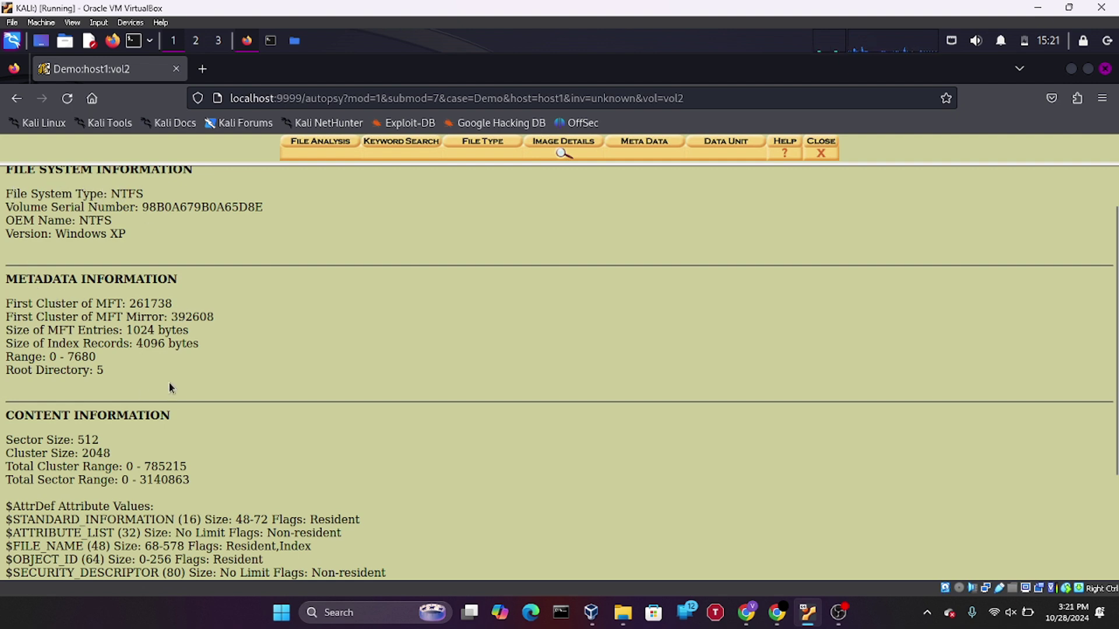
pyautogui.scroll(2, 1115, 367)
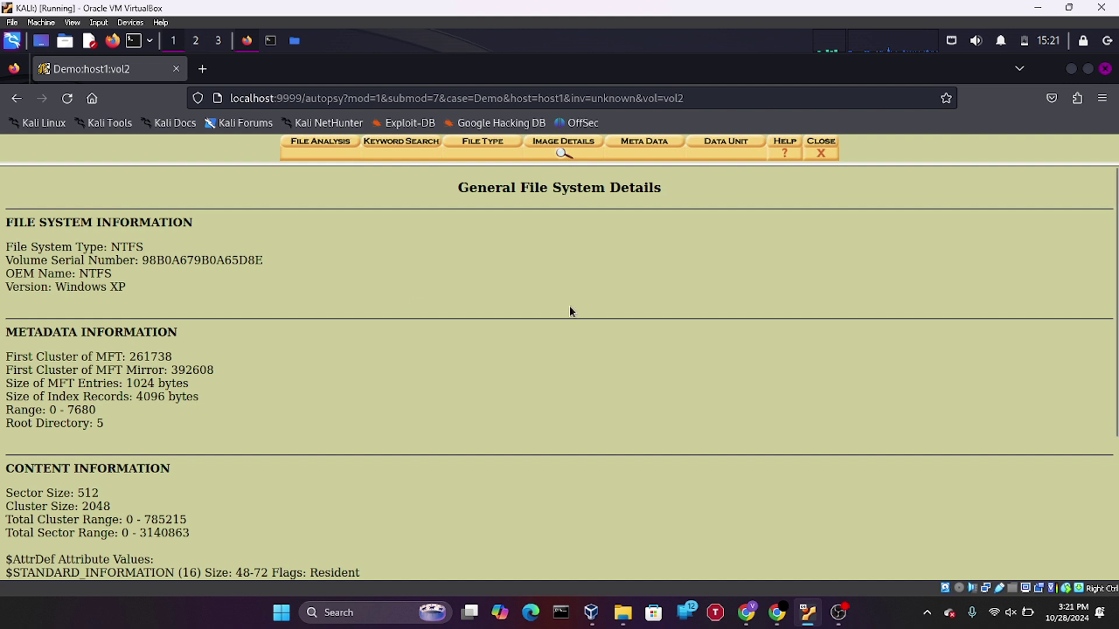
# - Finish reviewing the file system details and browse the C:/ root directory listing in file analysis mode
pyautogui.scroll(-3, 1101, 519)
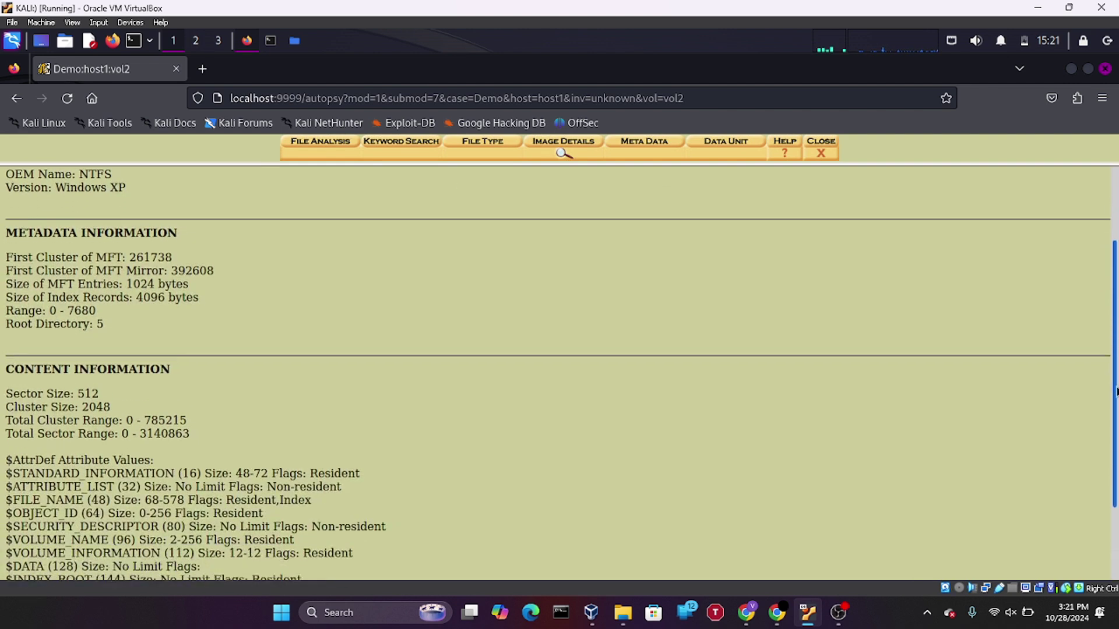
pyautogui.scroll(3, 1058, 267)
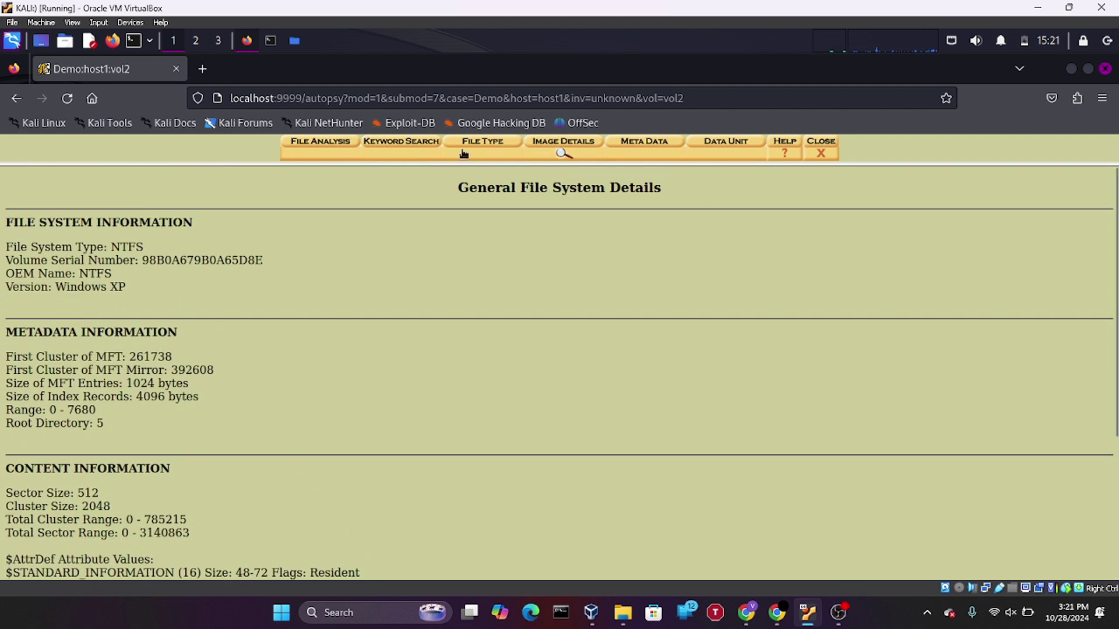
pyautogui.click(331, 143)
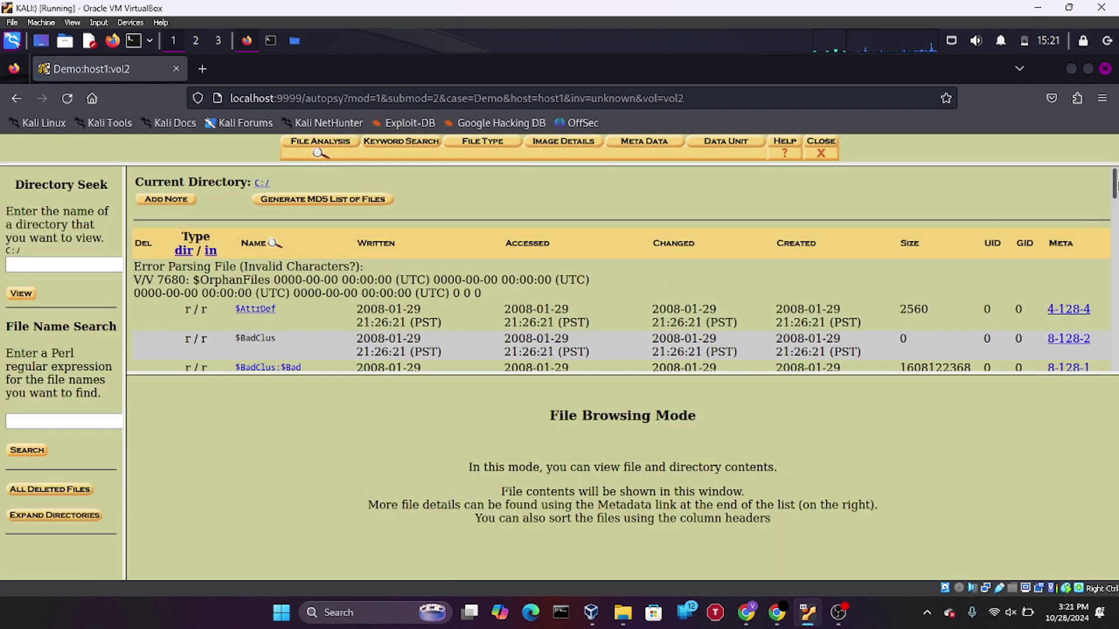
pyautogui.moveTo(1115, 185); pyautogui.dragTo(1114, 358)
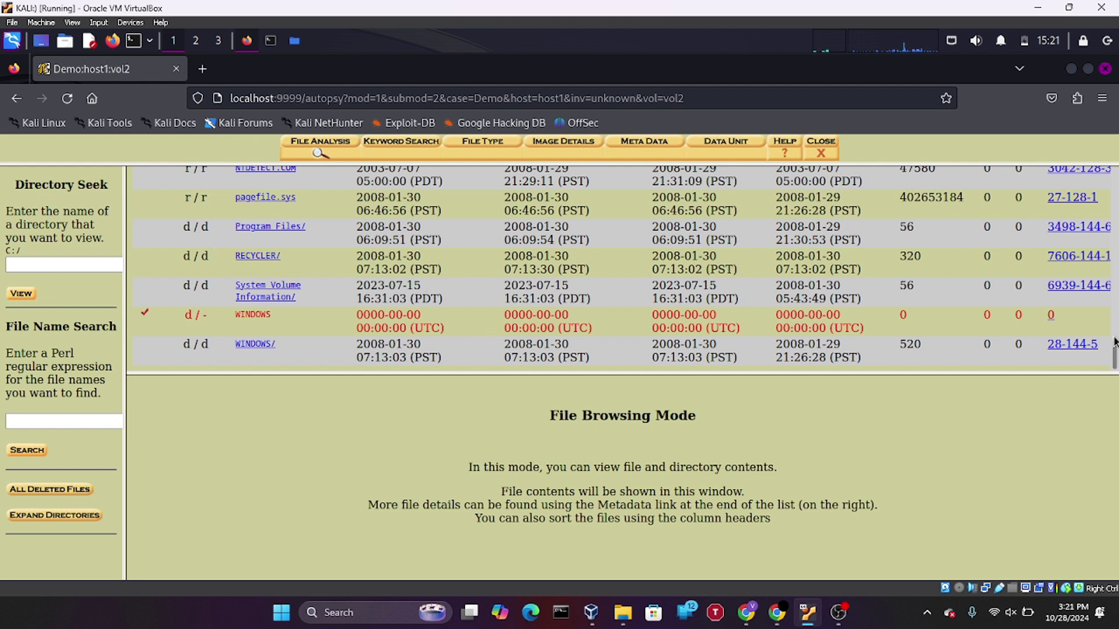
pyautogui.moveTo(1114, 352); pyautogui.dragTo(1072, 333)
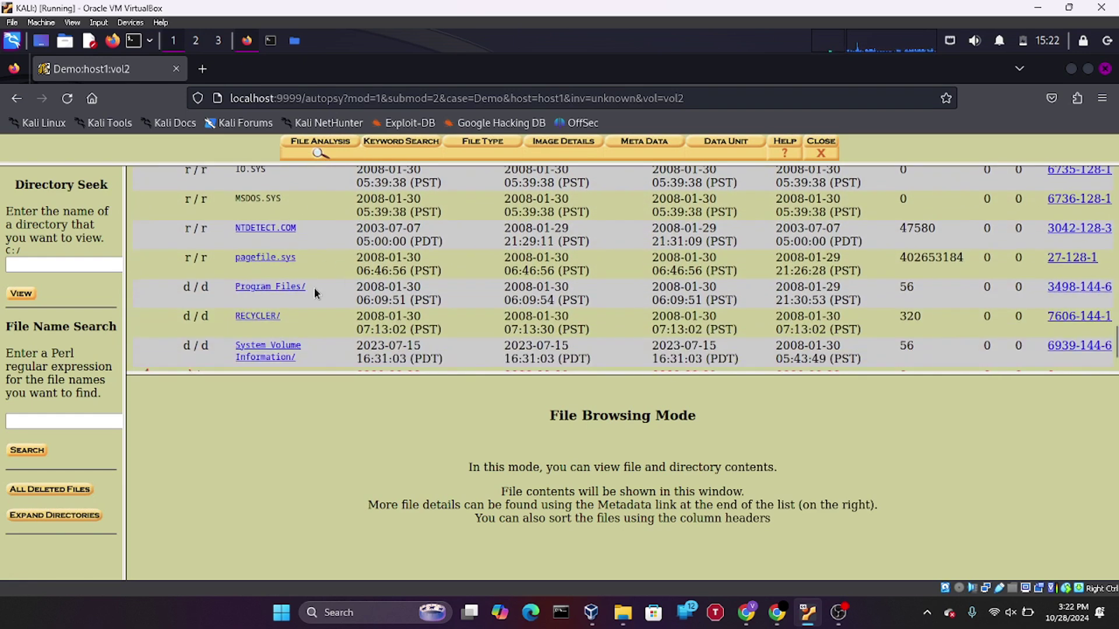
# - Open the Program Files directory and look through its application folders
pyautogui.click(274, 286)
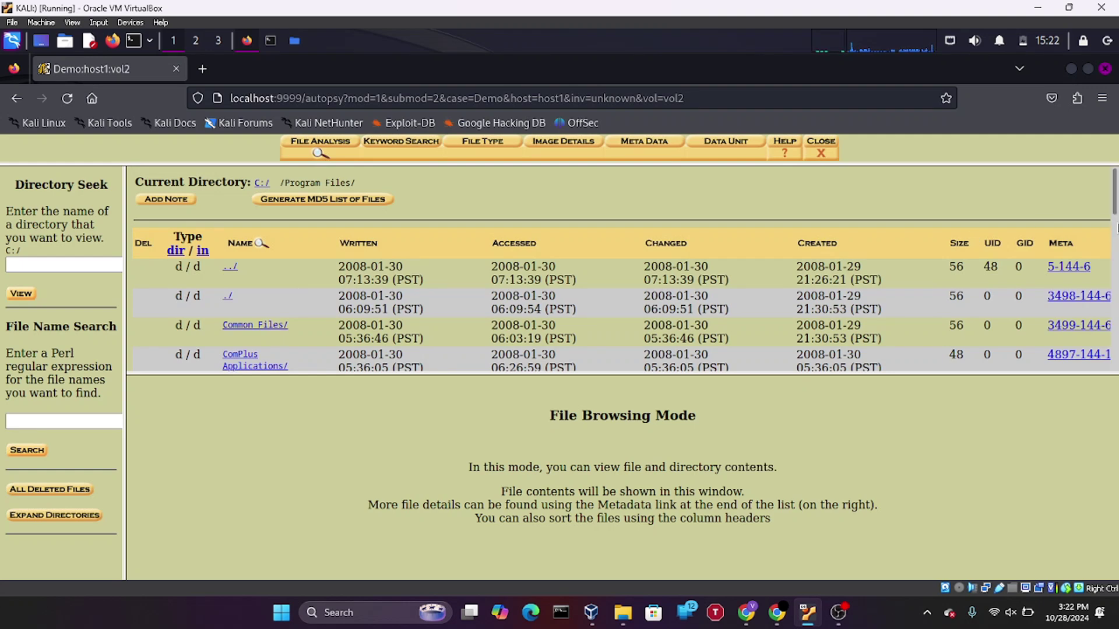
pyautogui.moveTo(1113, 213); pyautogui.dragTo(1095, 274)
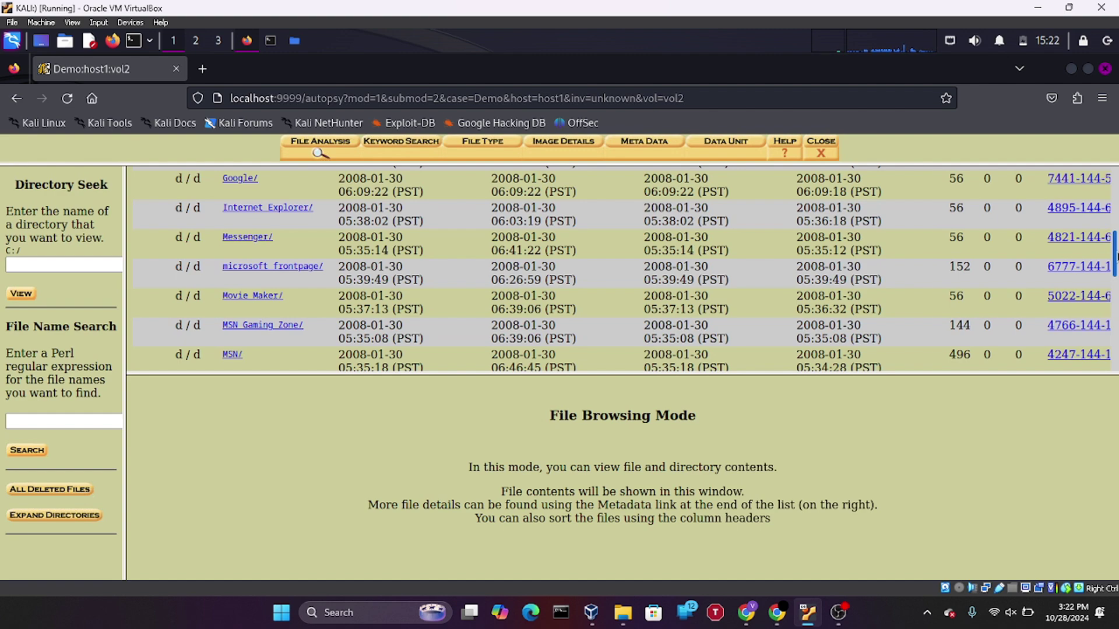
pyautogui.moveTo(1115, 260); pyautogui.dragTo(1113, 321)
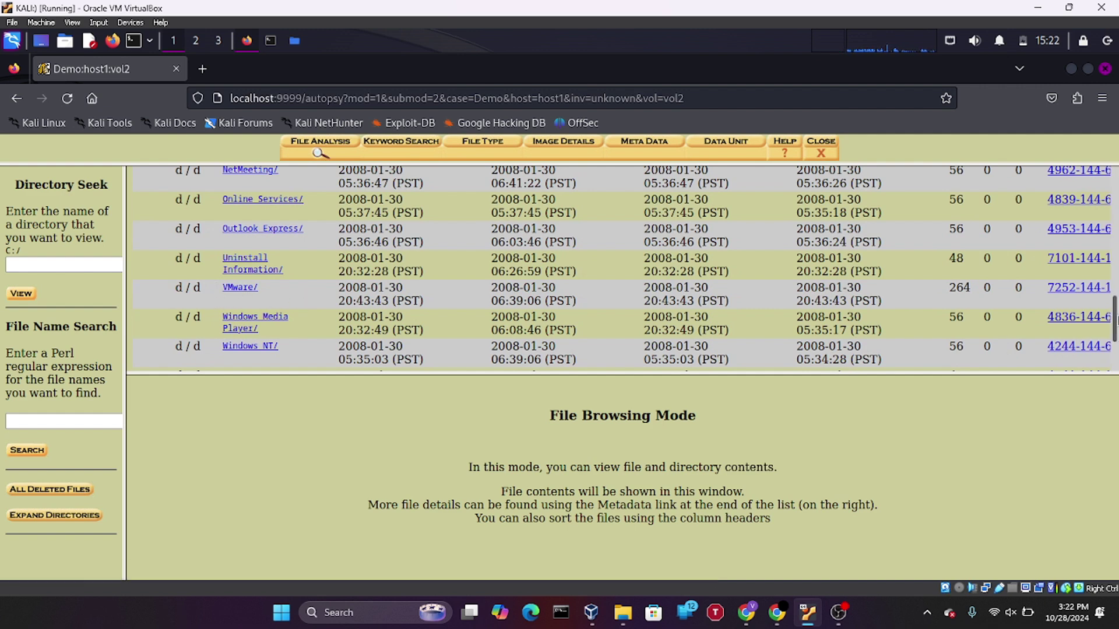
pyautogui.scroll(-2, 1113, 317)
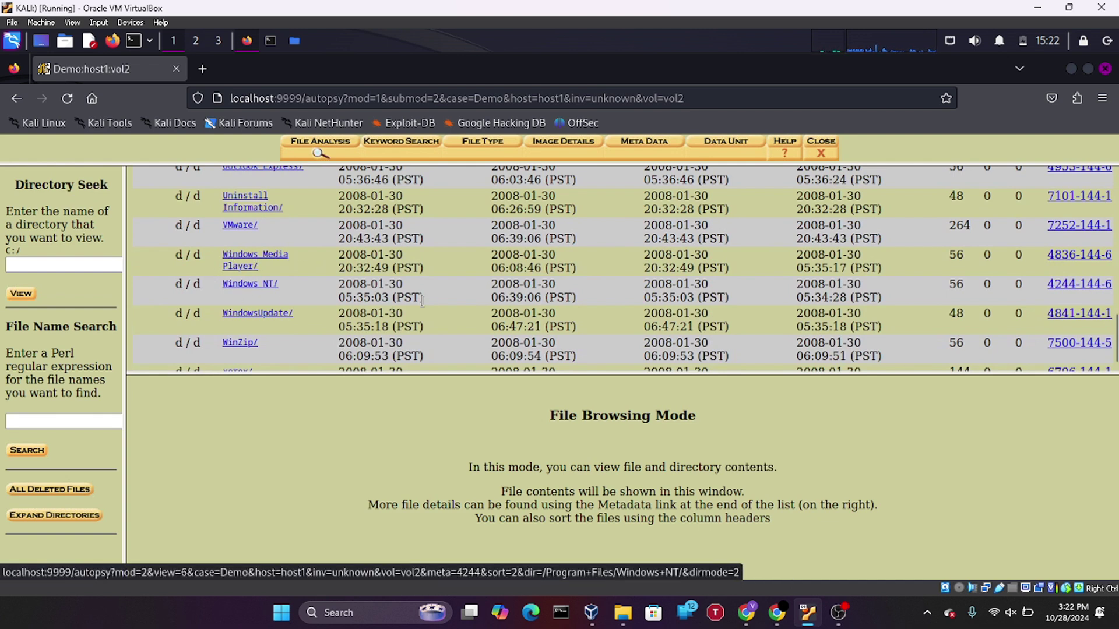
pyautogui.scroll(-1, 1115, 326)
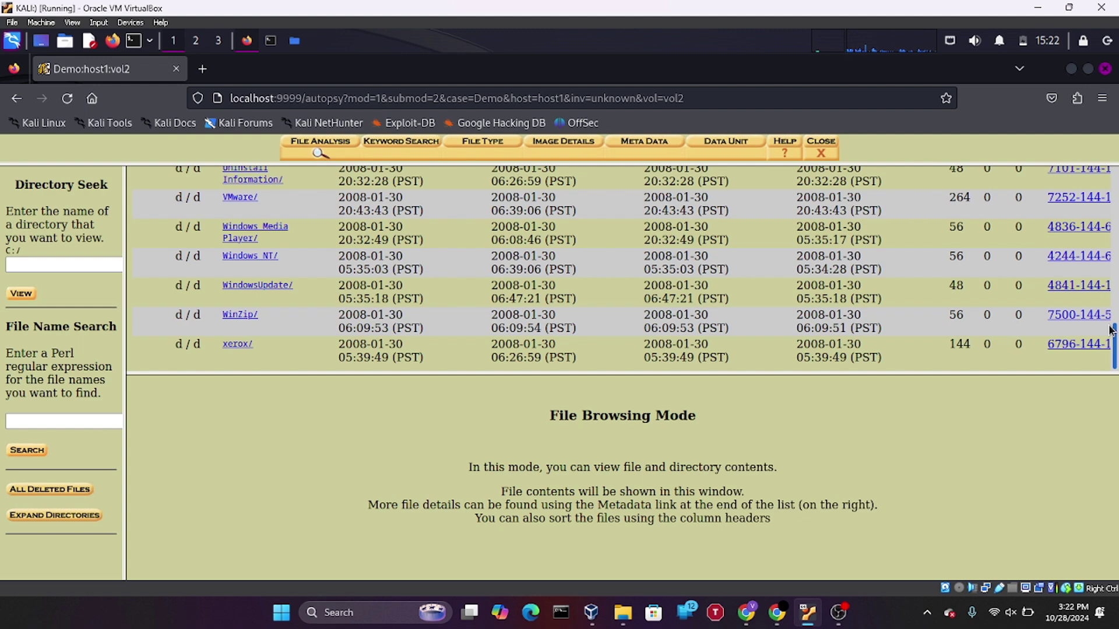
pyautogui.moveTo(1111, 329); pyautogui.dragTo(1101, 188)
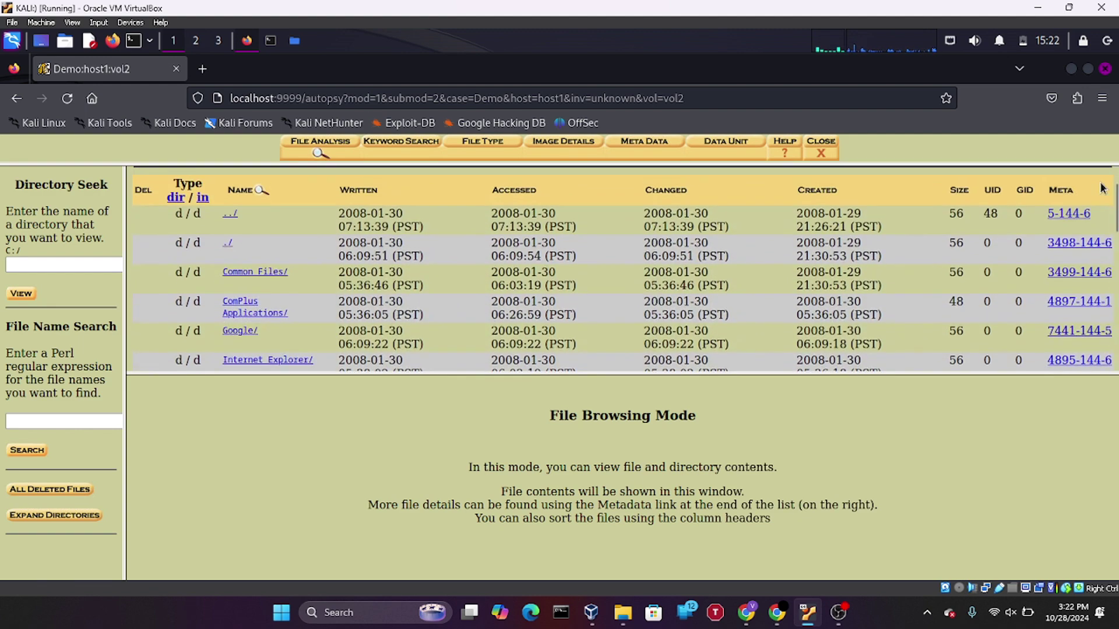
# - Sort the Program Files listing by the dir type, look through it, and re-sort it by the in type
pyautogui.click(174, 199)
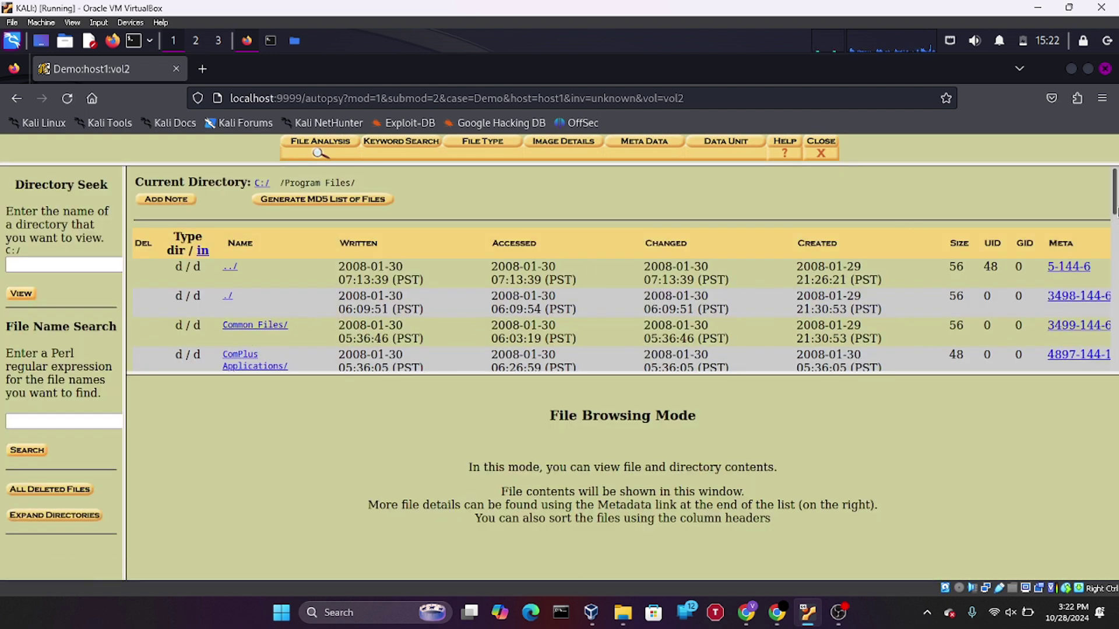
pyautogui.scroll(-5, 1116, 227)
pyautogui.scroll(-3, 1114, 250)
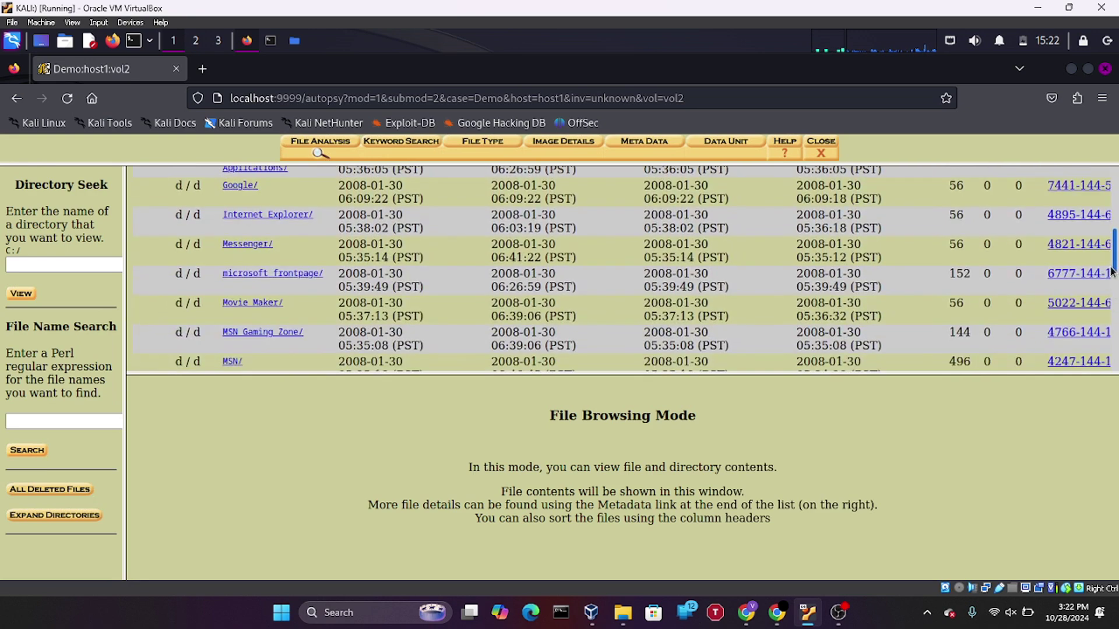
pyautogui.scroll(10, 313, 215)
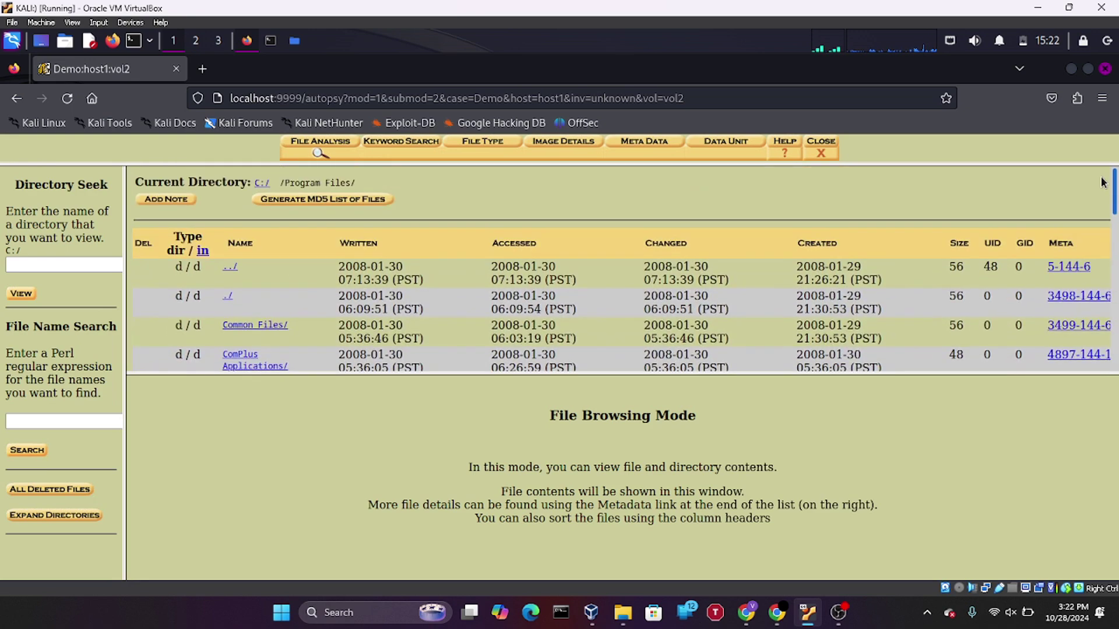
pyautogui.click(203, 251)
# - Go back up to C:/ and open the Documents and Settings directory to examine its user profile folders
pyautogui.click(230, 266)
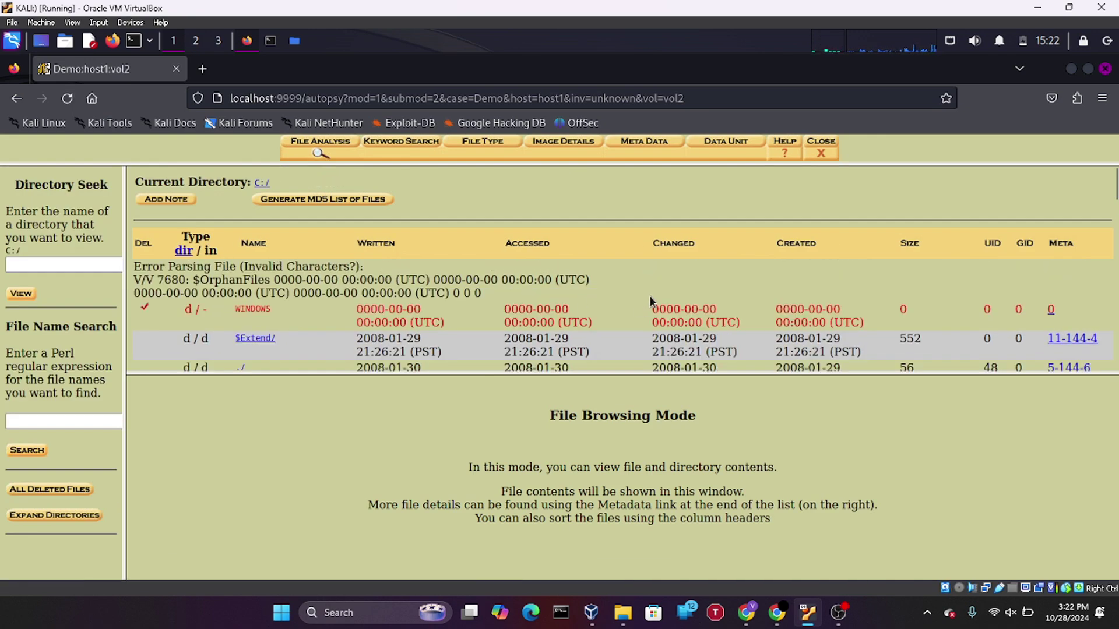
pyautogui.moveTo(1114, 181); pyautogui.dragTo(1116, 220)
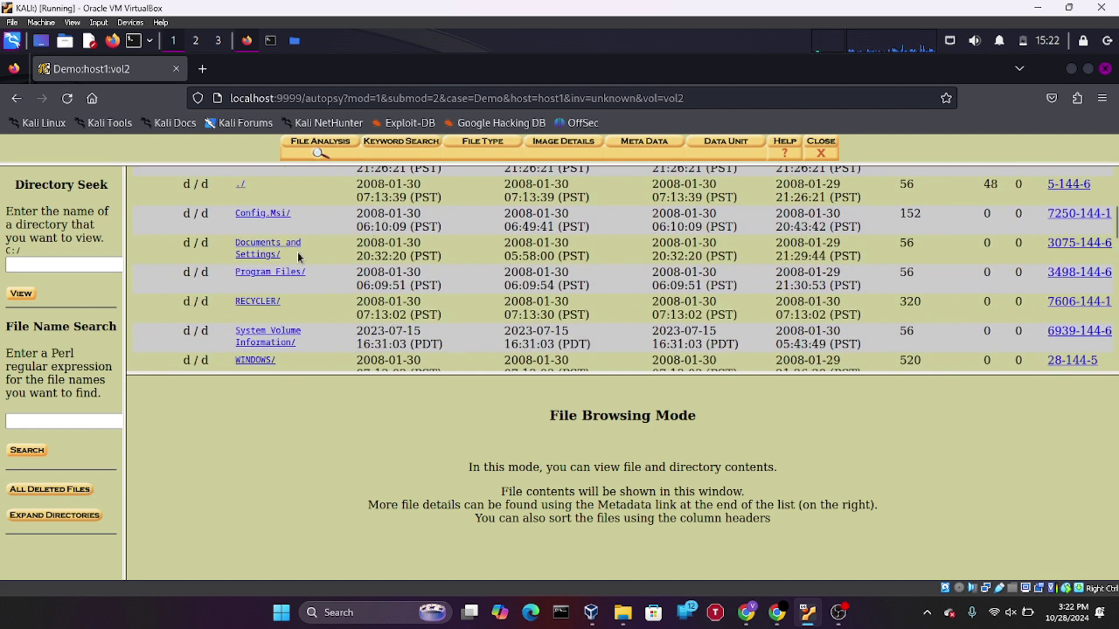
pyautogui.click(278, 254)
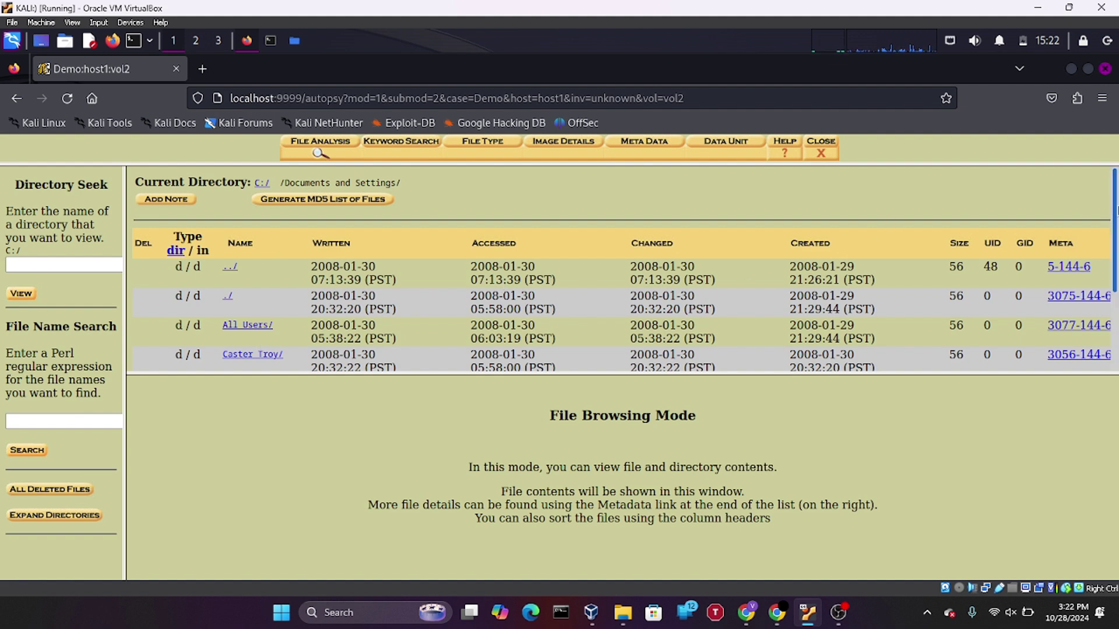
pyautogui.scroll(-2, 1115, 211)
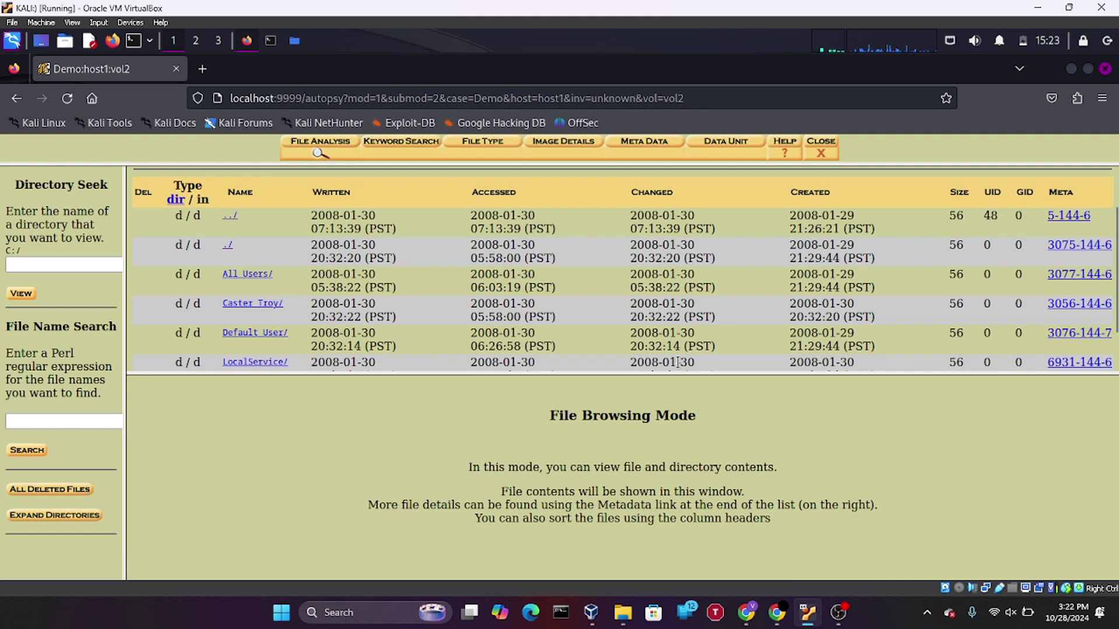
pyautogui.scroll(2, 772, 222)
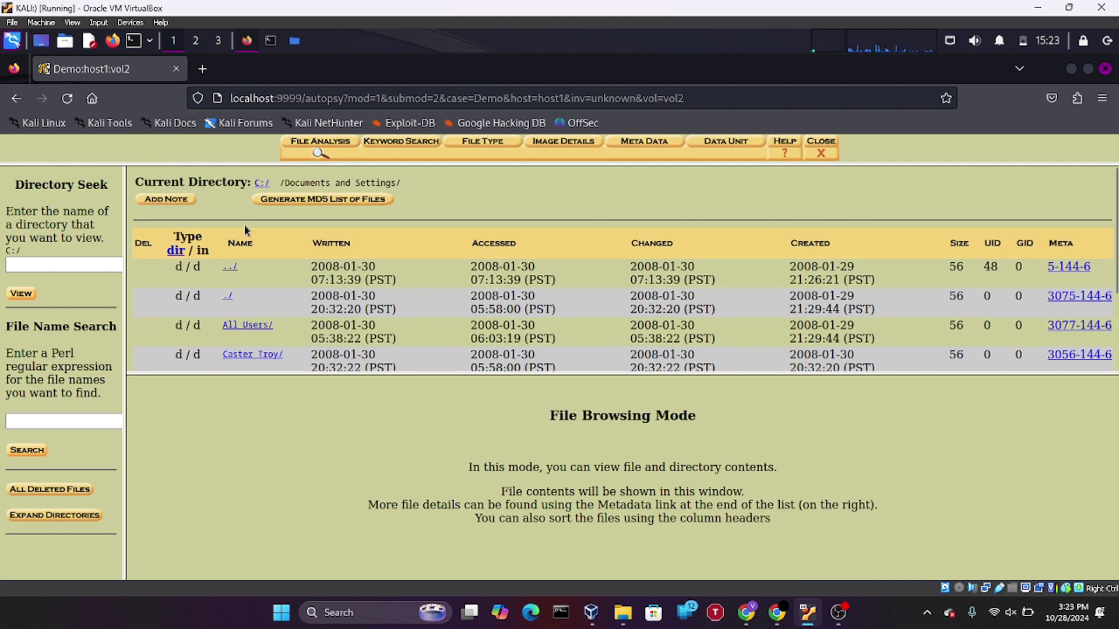
# - Add a standard note to the Documents and Settings directory reading "Right here there is a user" followed by the user's name
pyautogui.click(168, 198)
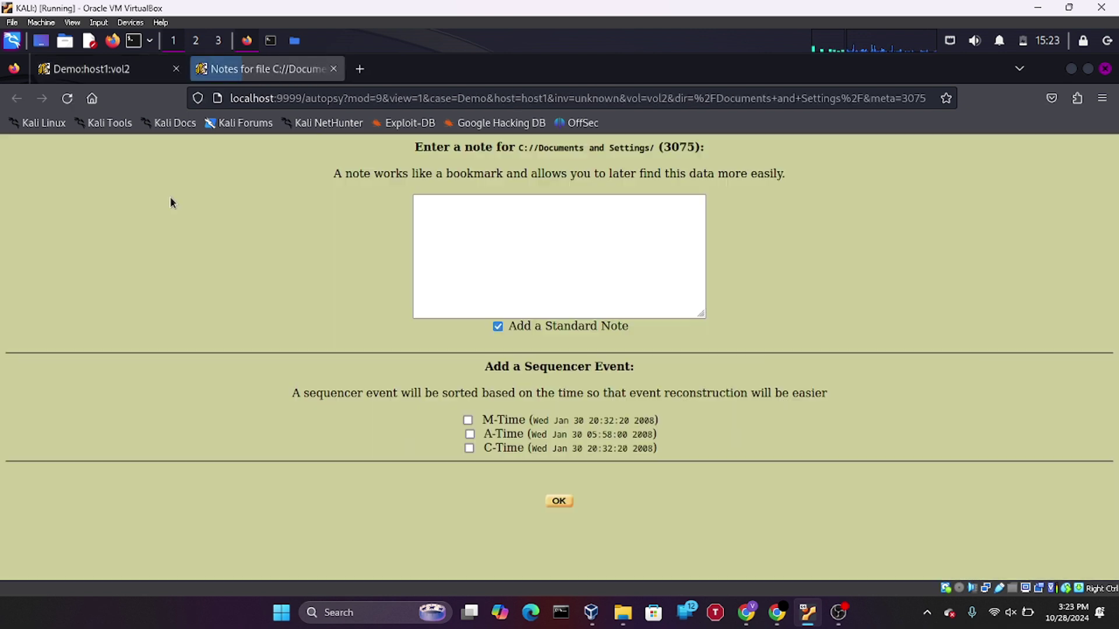
pyautogui.click(603, 208)
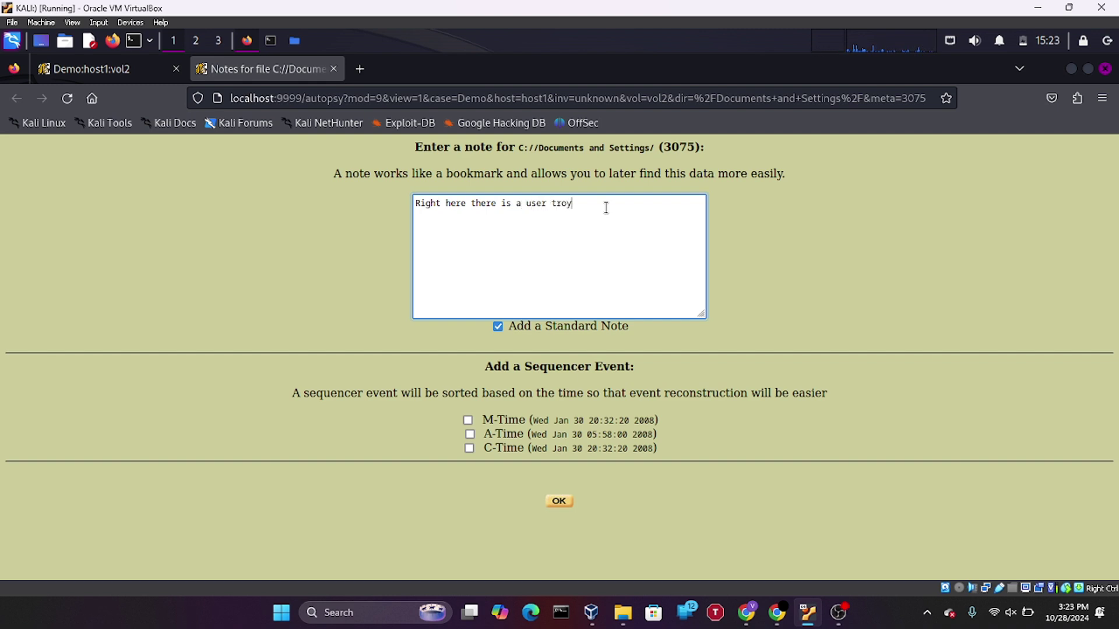
pyautogui.click(560, 503)
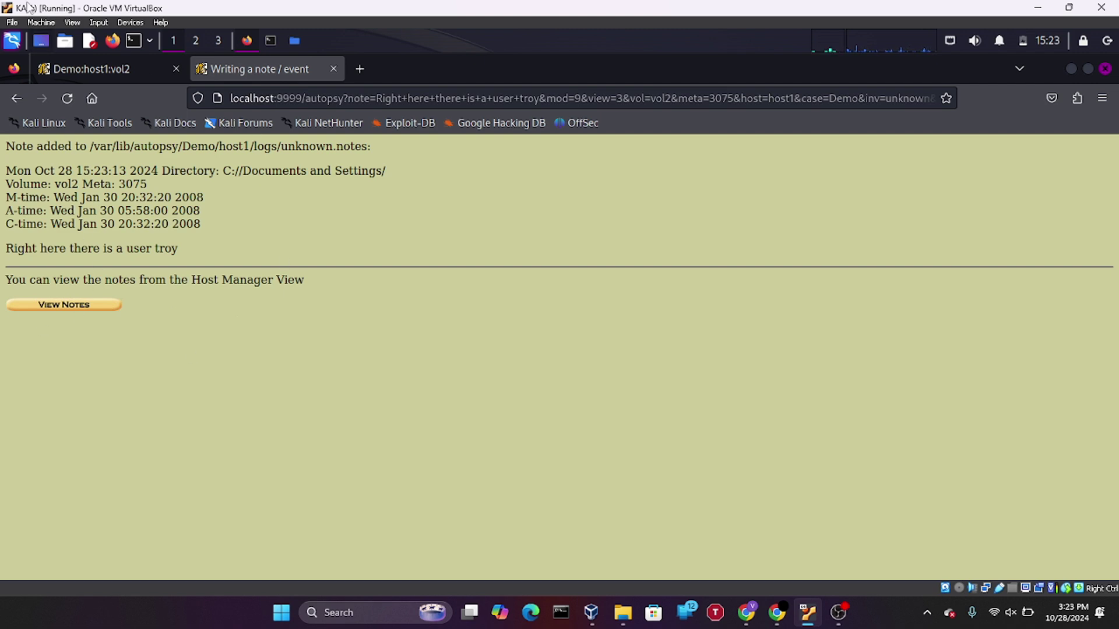
# - Return to the volume's file listing and open the noted user's profile folder to examine its subfolders
pyautogui.click(66, 68)
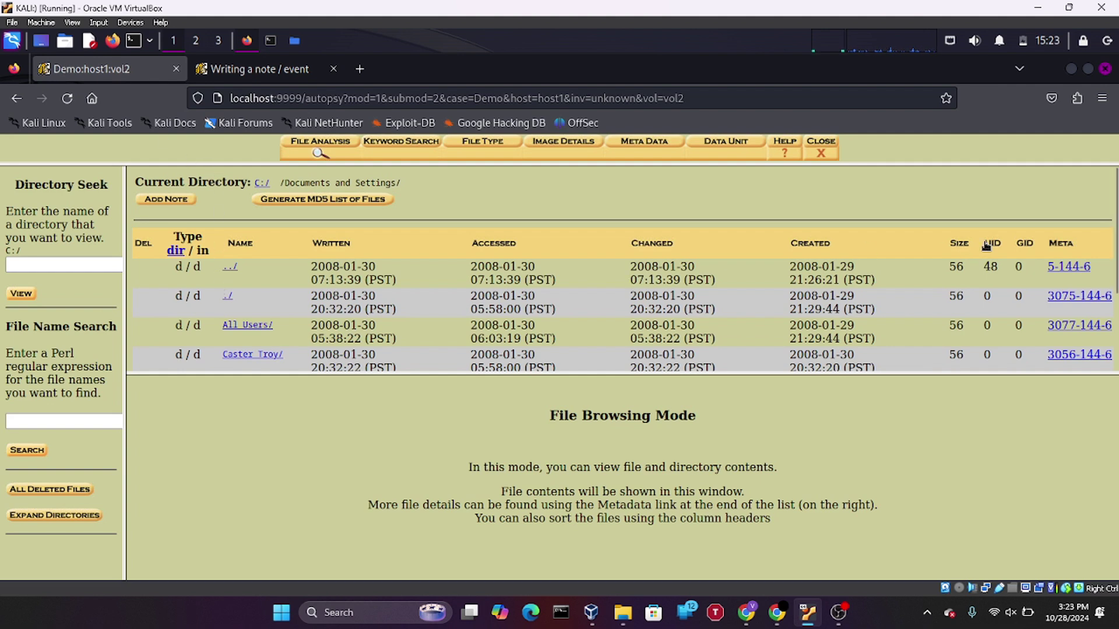
pyautogui.scroll(-1, 629, 324)
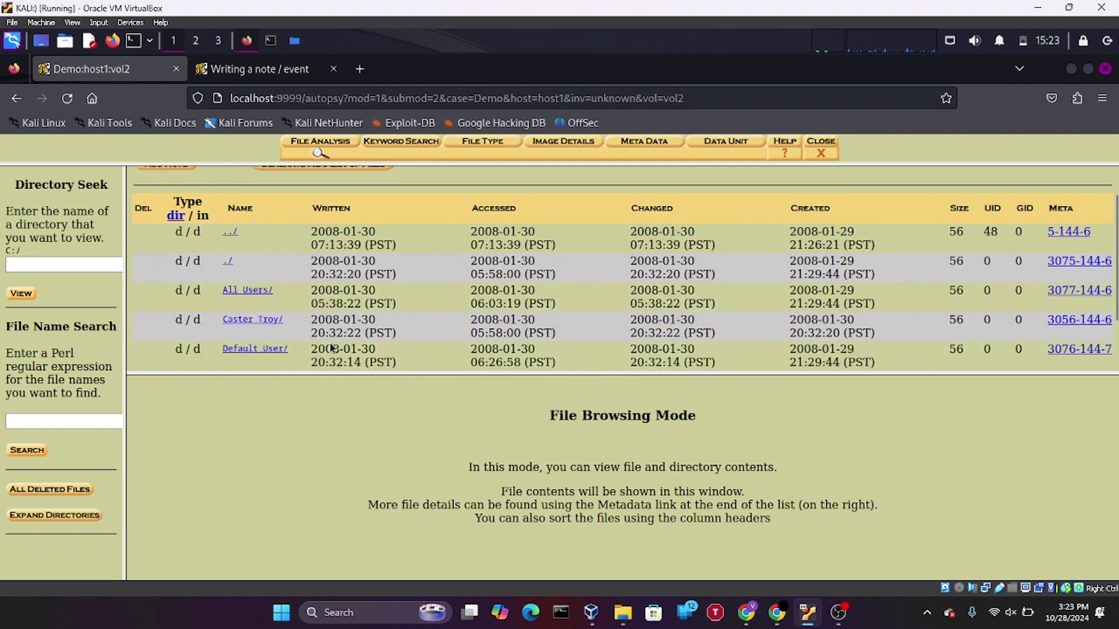
pyautogui.click(252, 320)
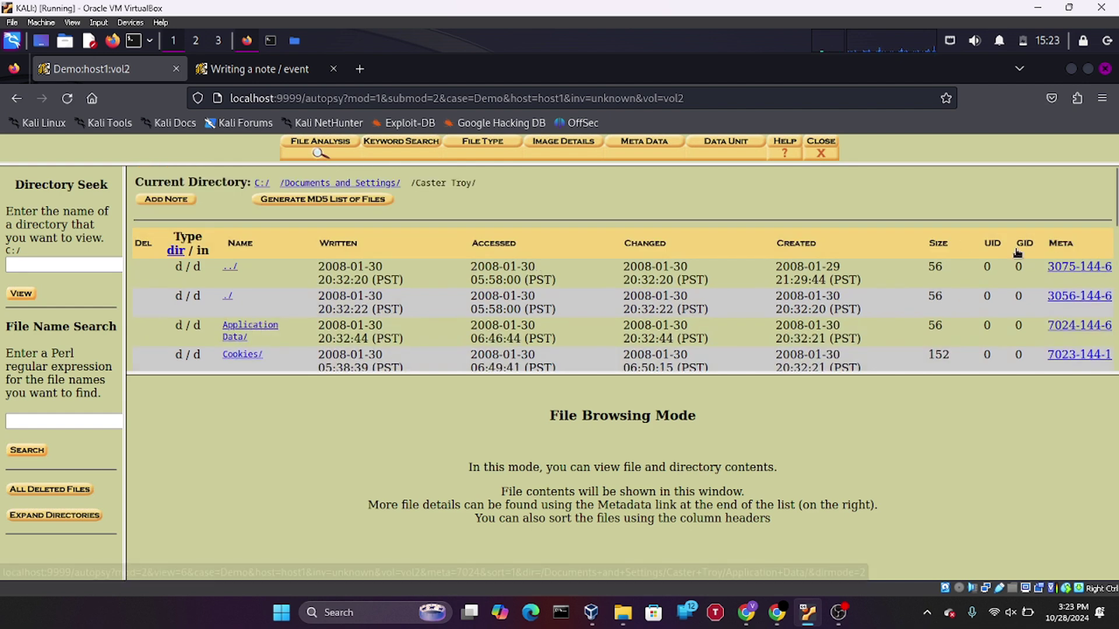
pyautogui.scroll(-3, 355, 247)
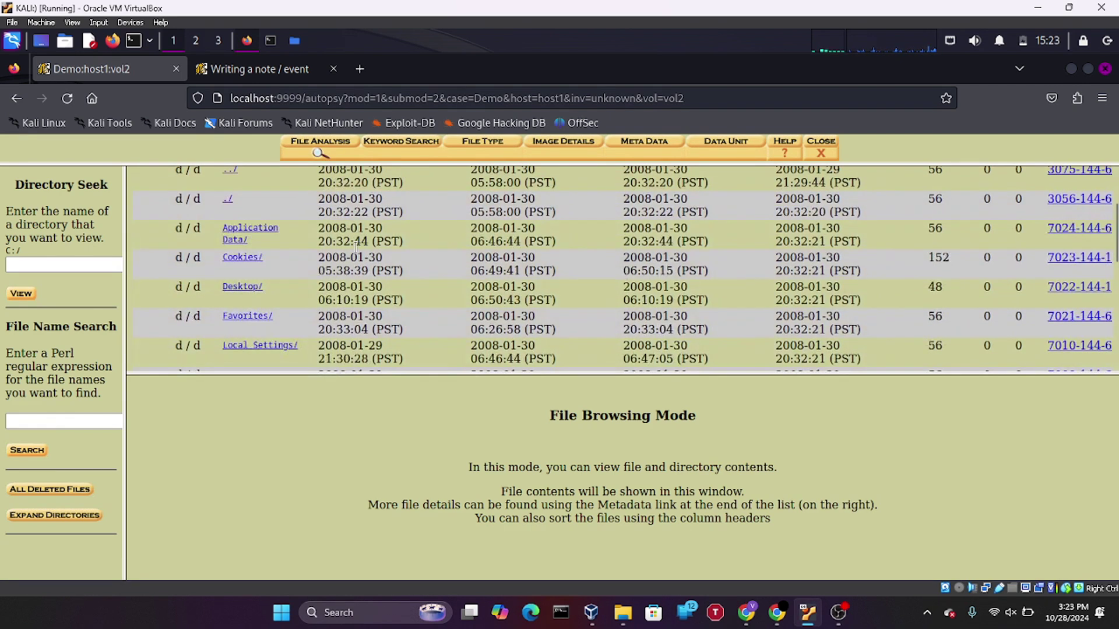
pyautogui.scroll(-5, 1115, 274)
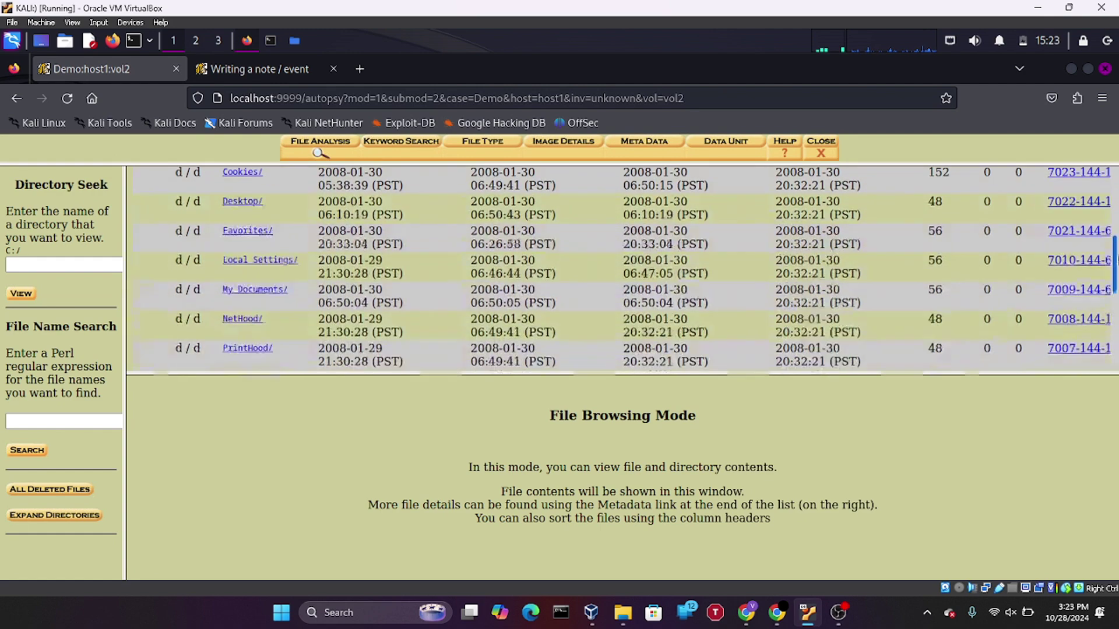
pyautogui.moveTo(1116, 273); pyautogui.dragTo(1115, 241)
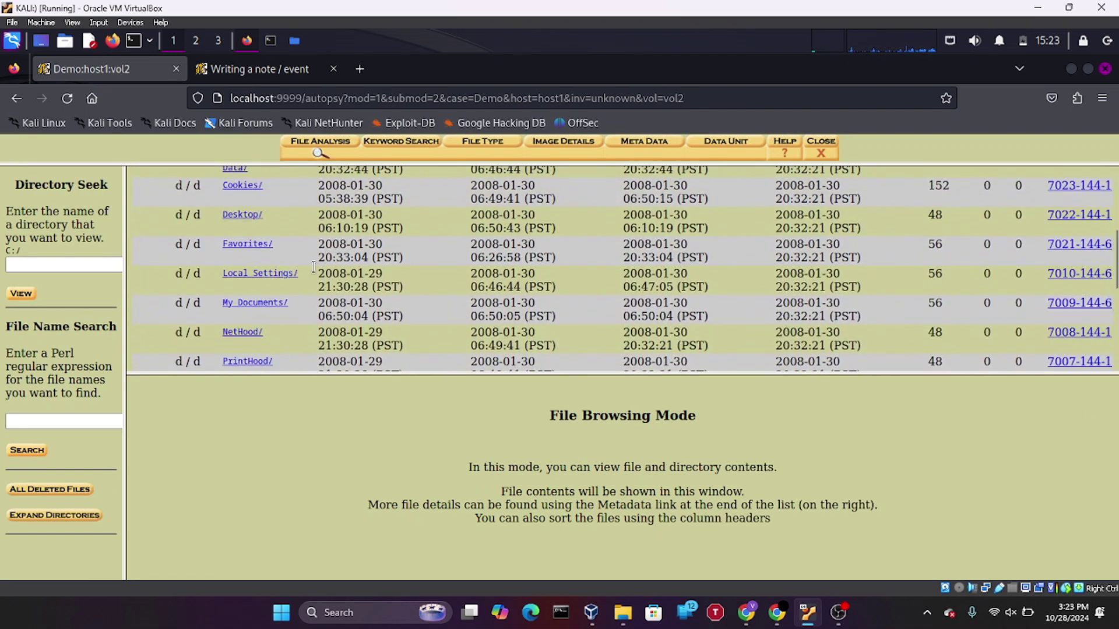
# - Open the user's My Documents folder and display the contents of secret4.zip
pyautogui.click(257, 306)
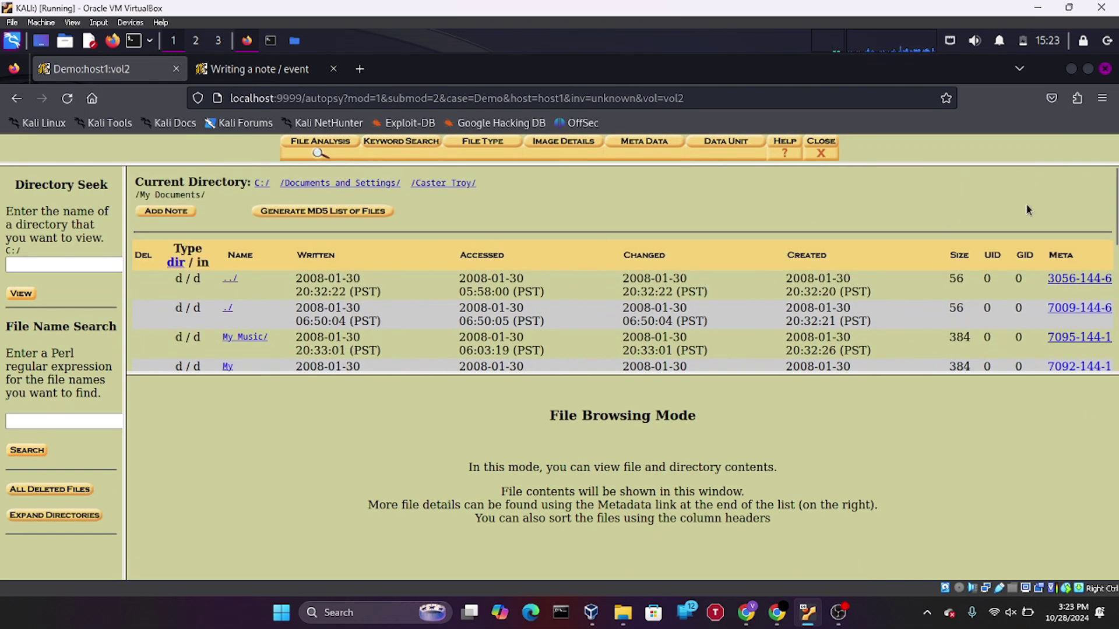
pyautogui.moveTo(1115, 203); pyautogui.dragTo(1115, 300)
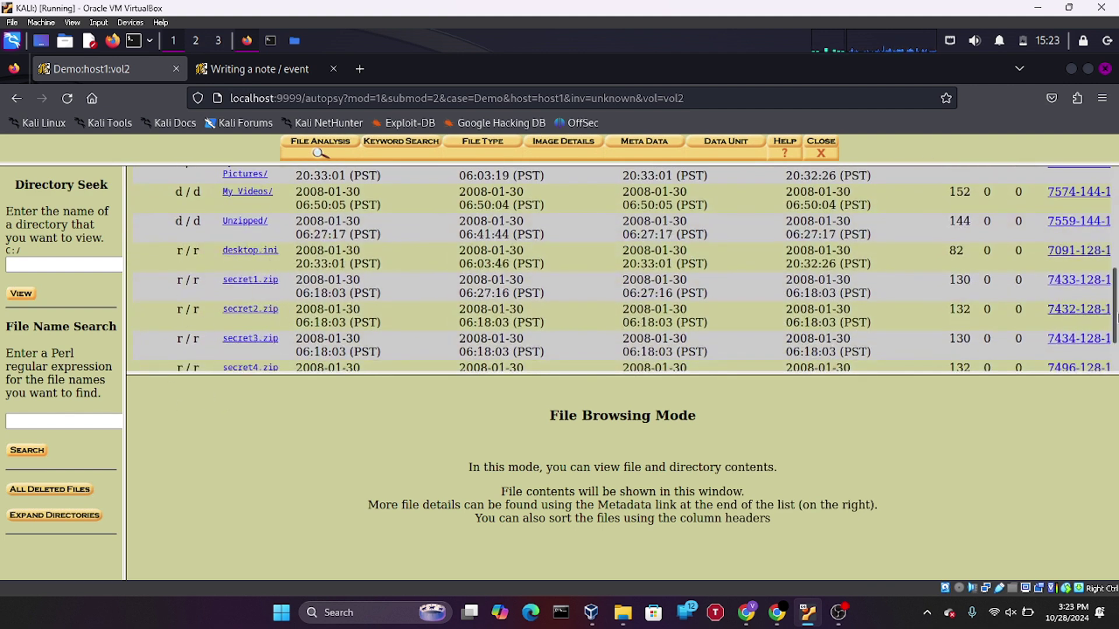
pyautogui.moveTo(1115, 274); pyautogui.dragTo(1107, 394)
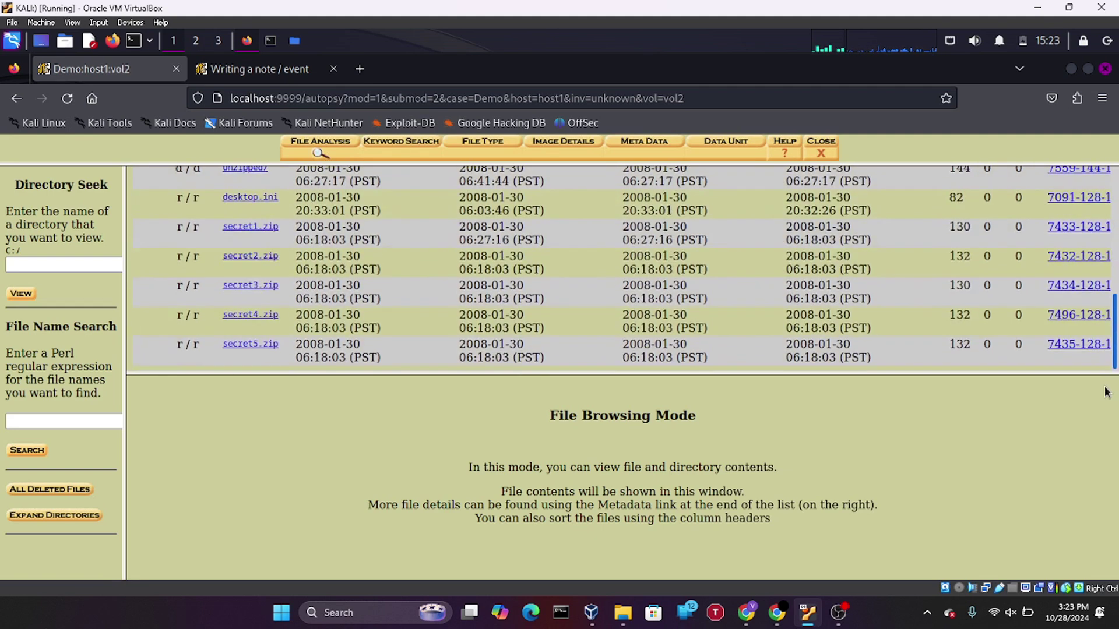
pyautogui.click(265, 316)
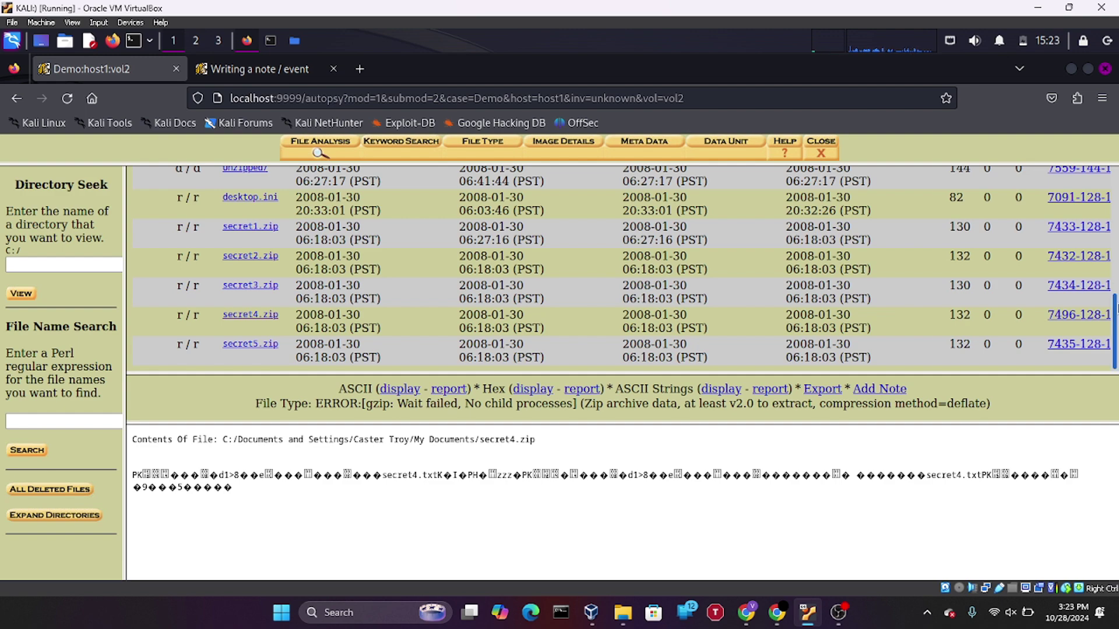
# - Open the My Pictures folder inside My Documents and look through its files
pyautogui.moveTo(1116, 309); pyautogui.dragTo(1116, 255)
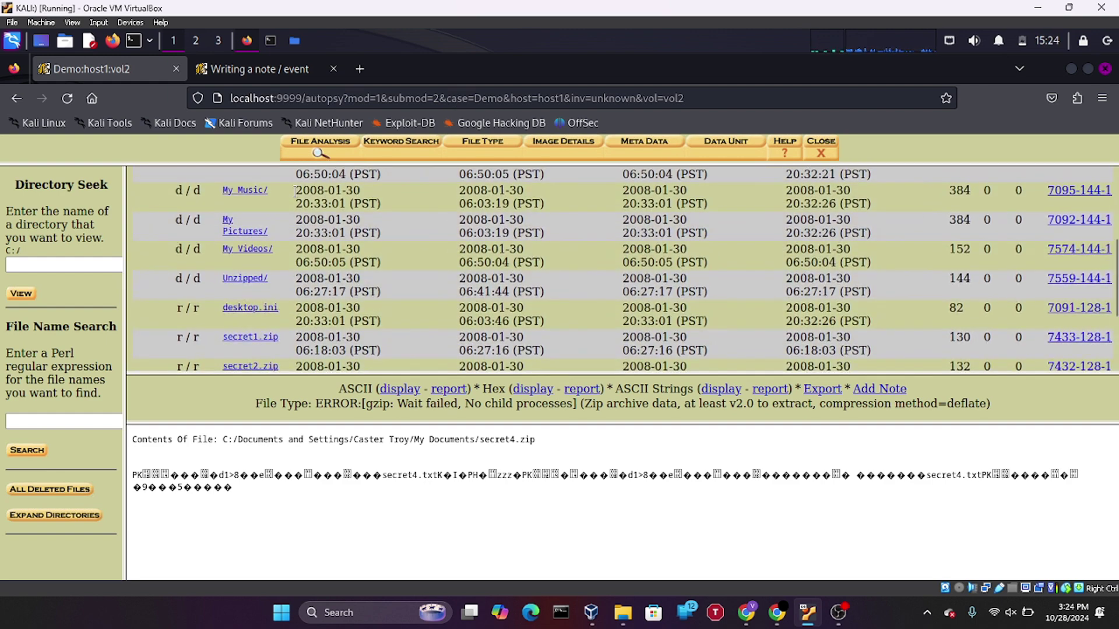
pyautogui.click(244, 231)
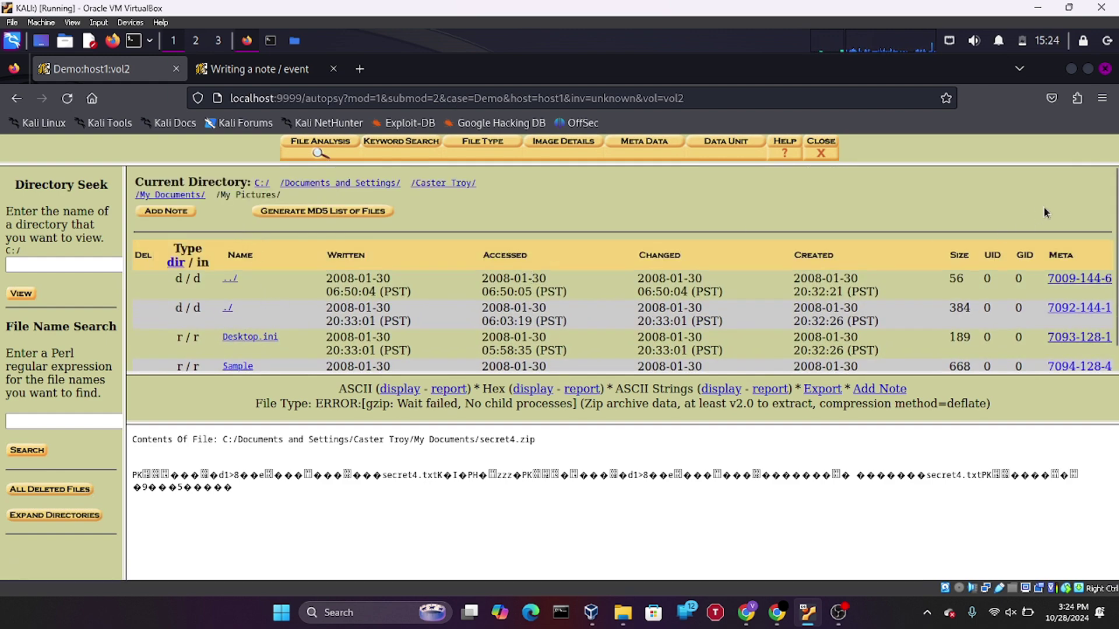
pyautogui.scroll(-2, 728, 309)
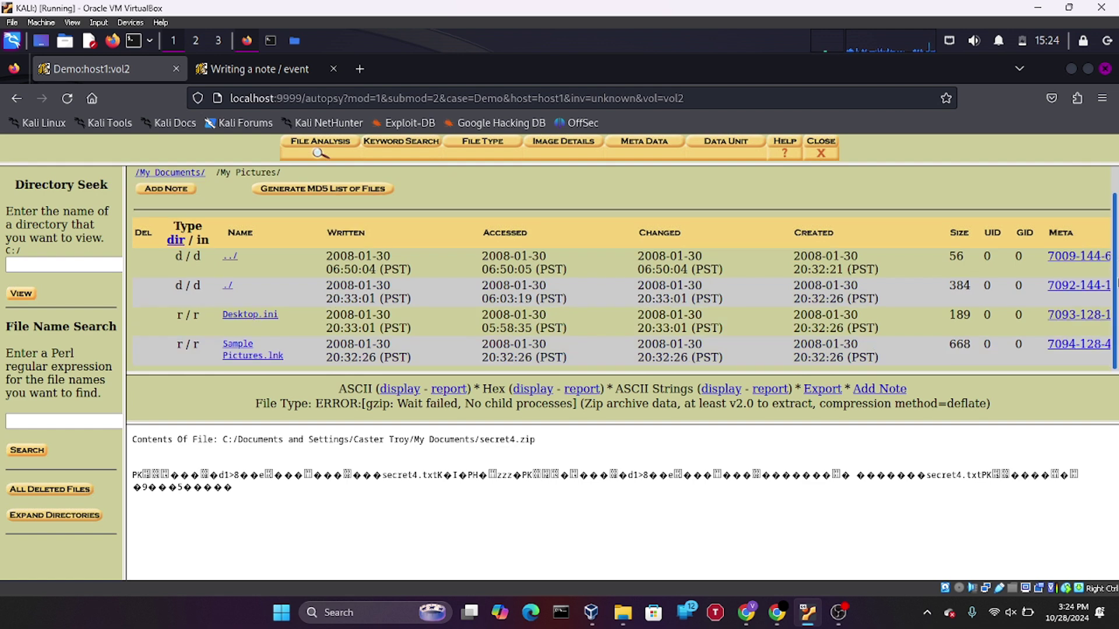
# - Display the contents of Sample Pictures.lnk and Desktop.ini in the My Pictures folder
pyautogui.click(231, 346)
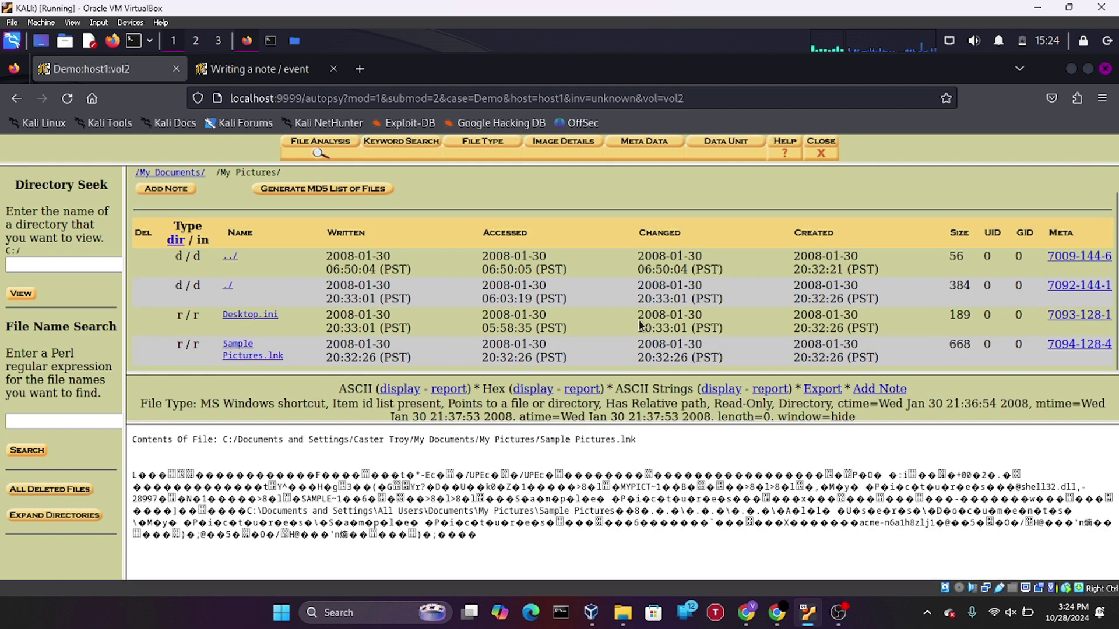
pyautogui.click(241, 316)
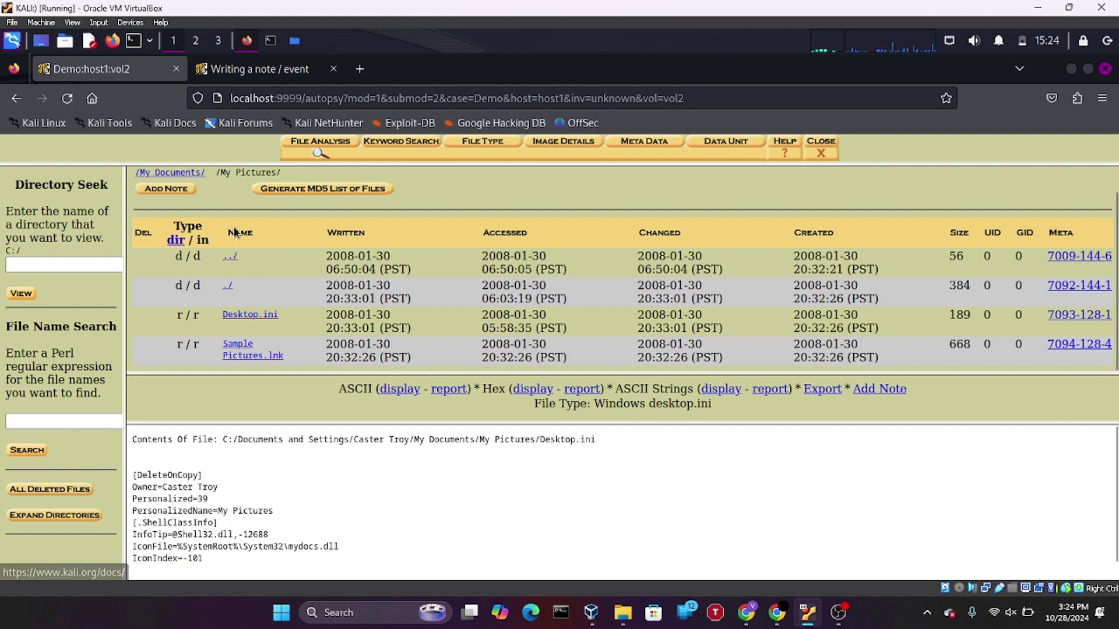
# - Go back to My Documents, open the My Music folder and view the contents of Sample Music.lnk and Desktop.ini
pyautogui.click(232, 259)
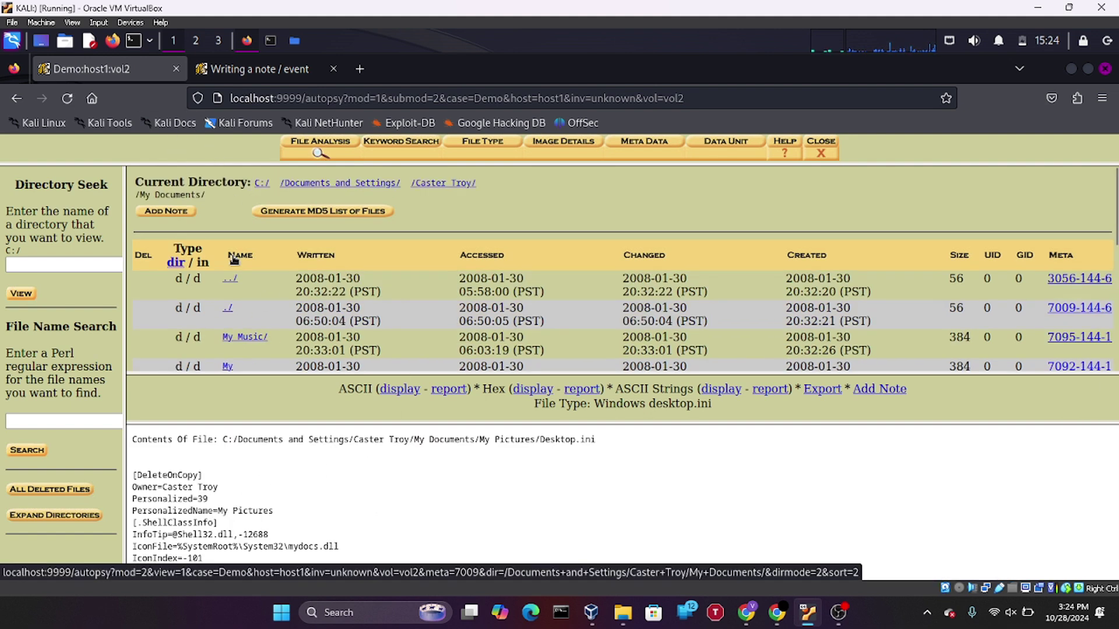
pyautogui.click(234, 338)
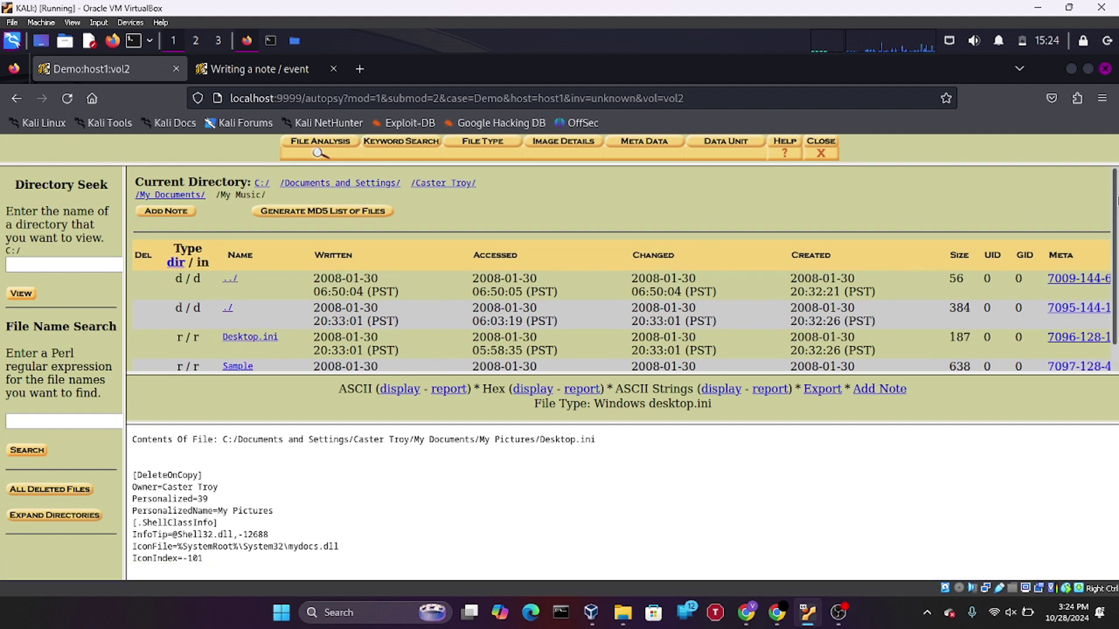
pyautogui.scroll(-1, 1116, 260)
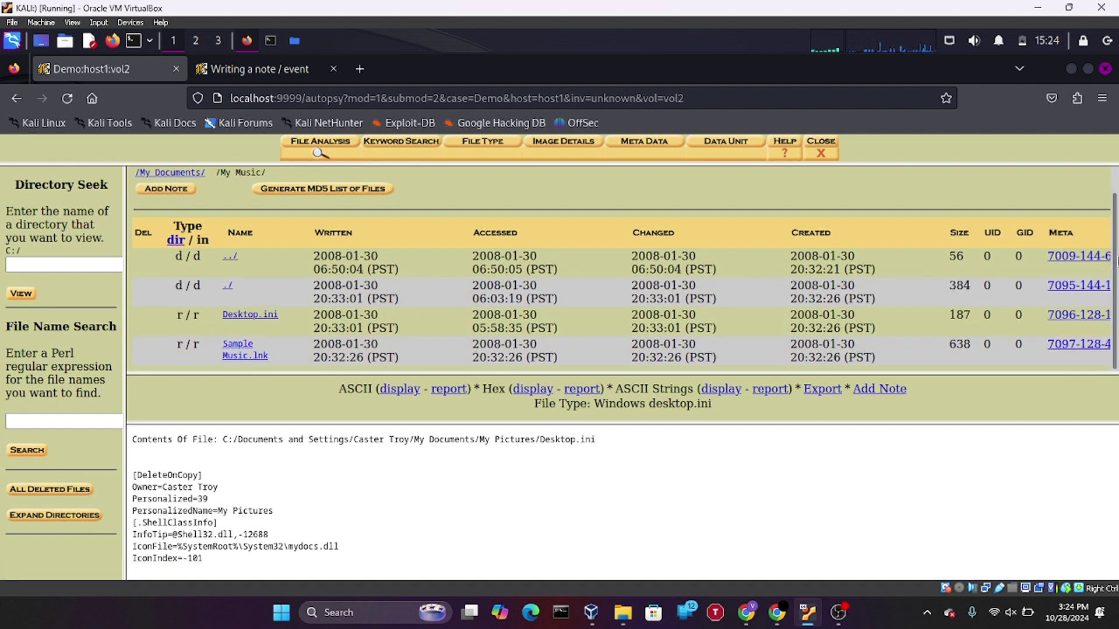
pyautogui.click(260, 356)
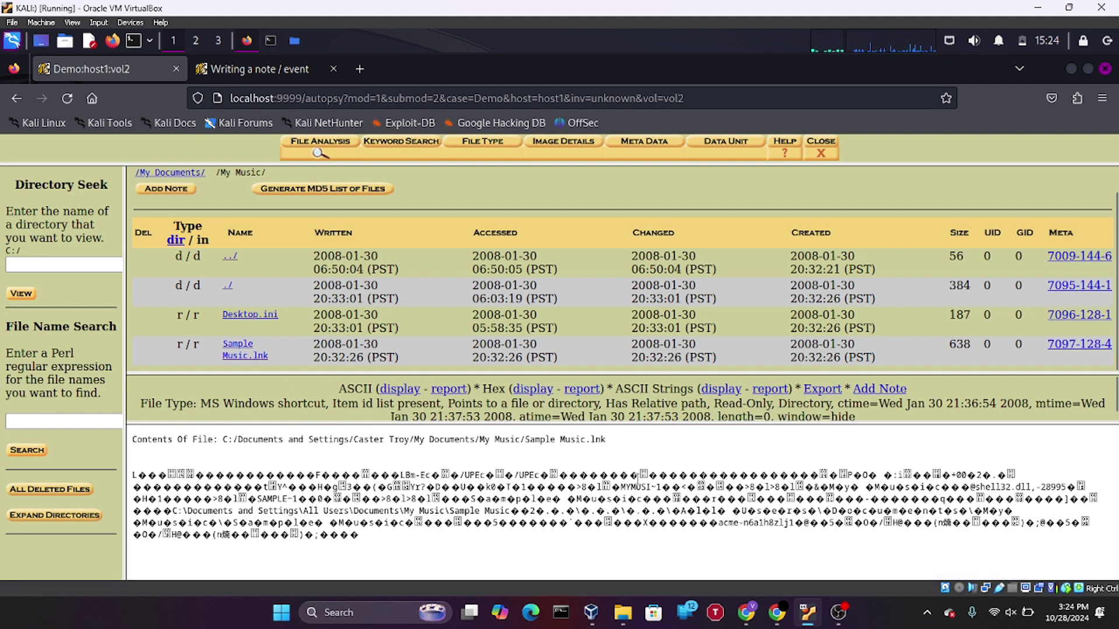
pyautogui.click(272, 319)
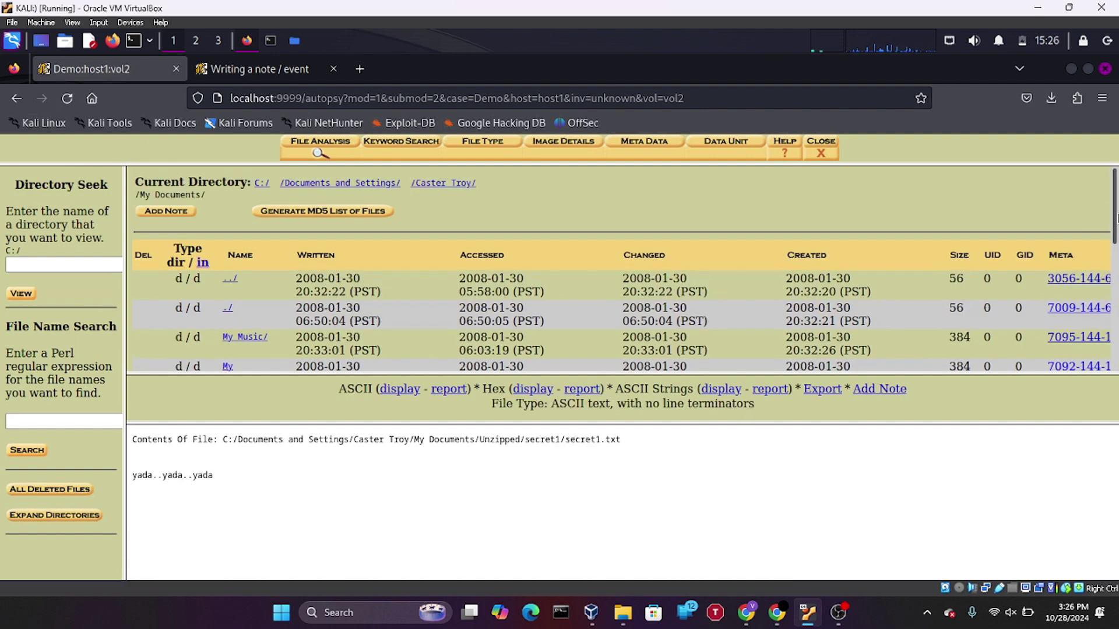
# - Open the Unzipped folder in My Documents and list the files in its secret1 subfolder
pyautogui.scroll(-2, 1117, 256)
pyautogui.scroll(-2, 1117, 256)
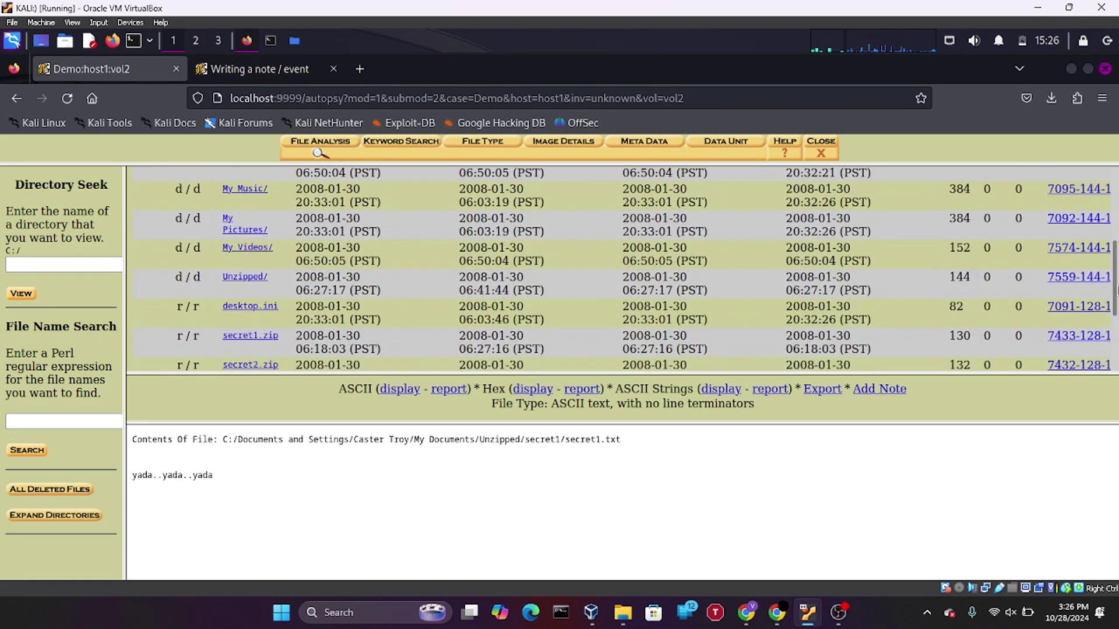
pyautogui.click(258, 279)
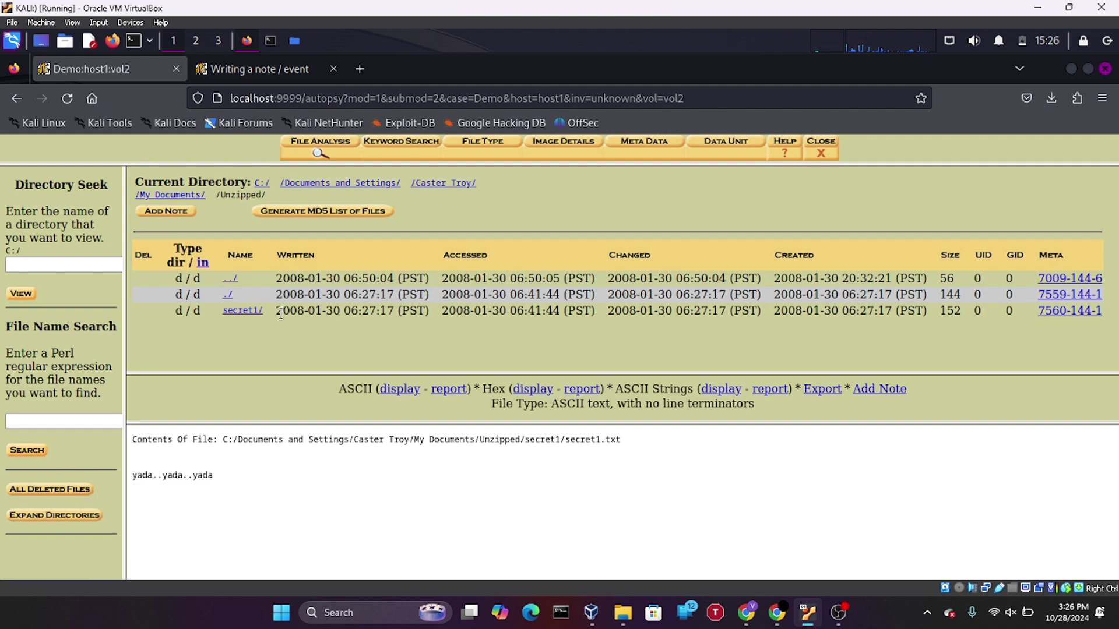
pyautogui.click(251, 312)
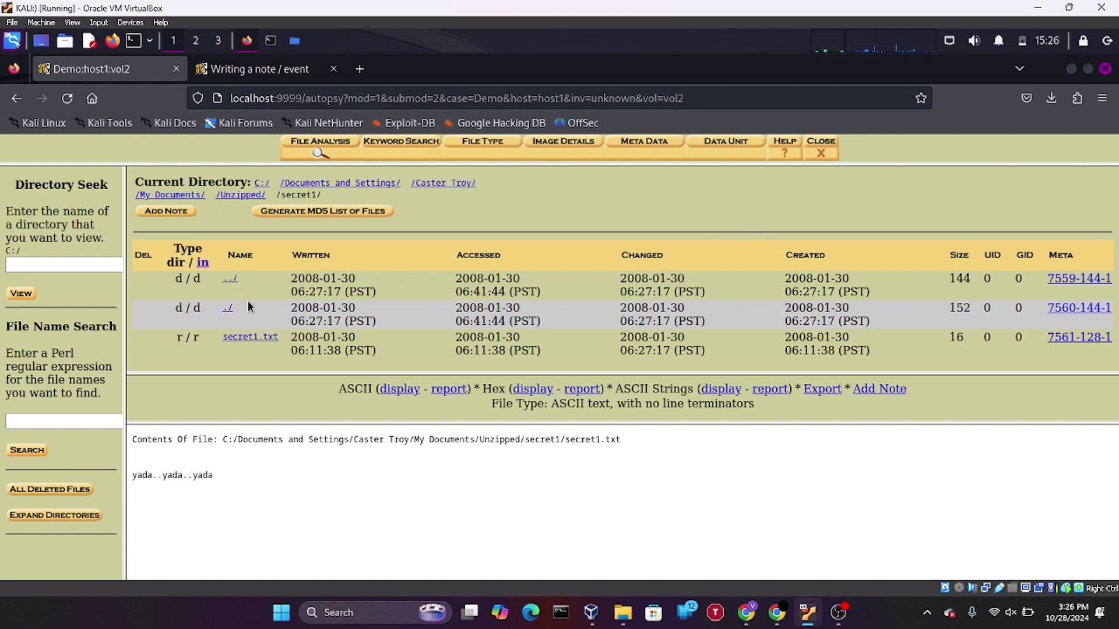
# - Return to My Documents, open the My Videos folder and display the contents of its Desktop.ini file
pyautogui.click(230, 279)
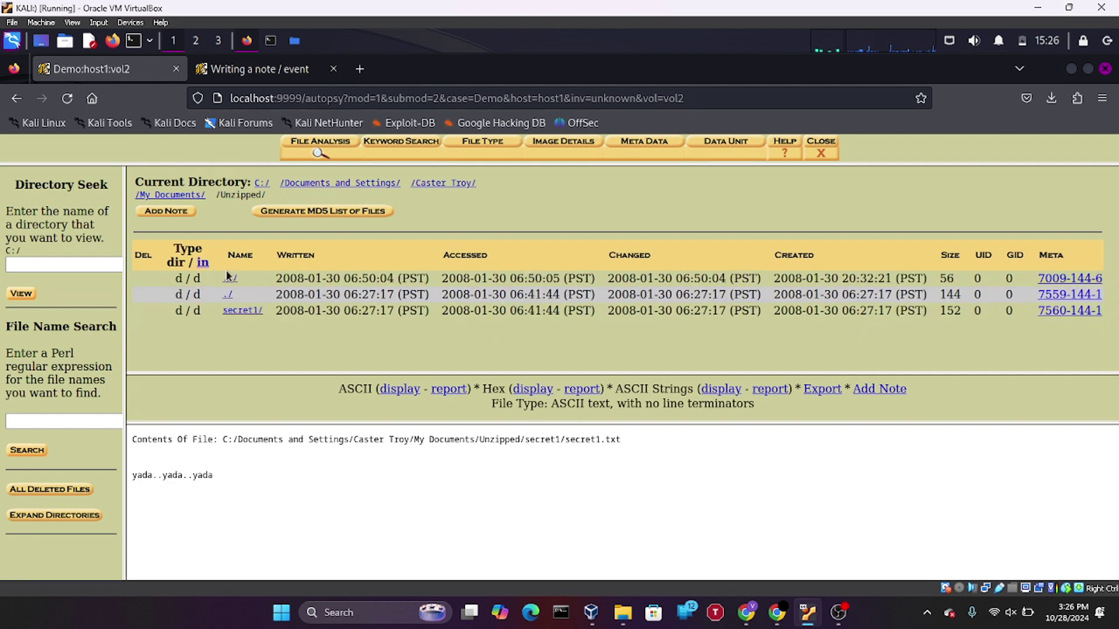
pyautogui.click(229, 278)
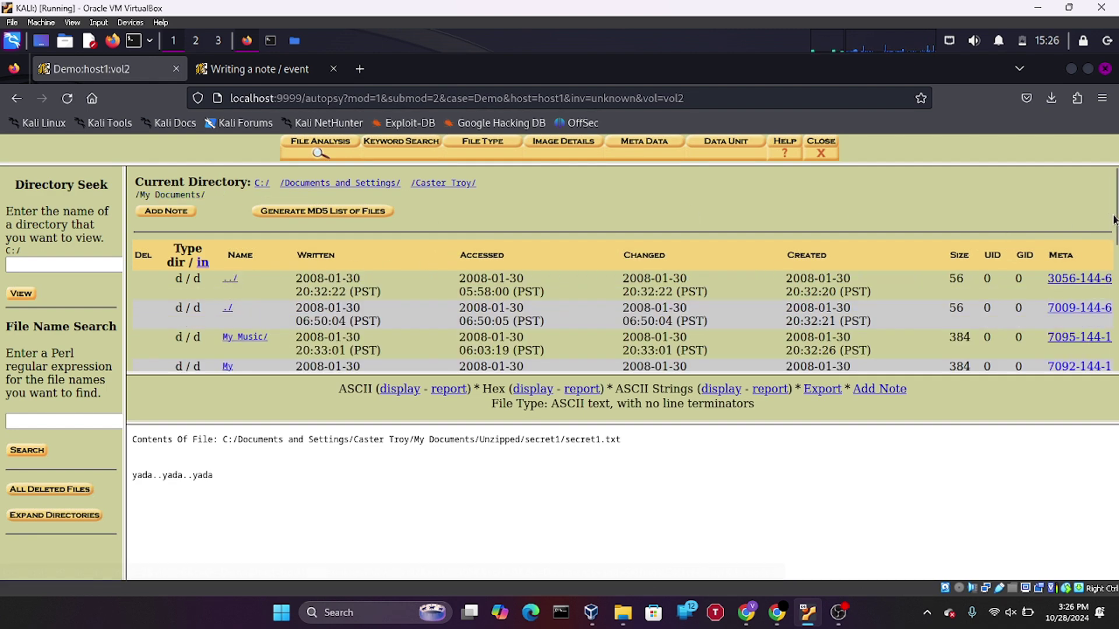
pyautogui.moveTo(1114, 219)
pyautogui.mouseDown()
pyautogui.moveTo(1115, 344)
pyautogui.moveTo(1116, 237)
pyautogui.mouseUp()
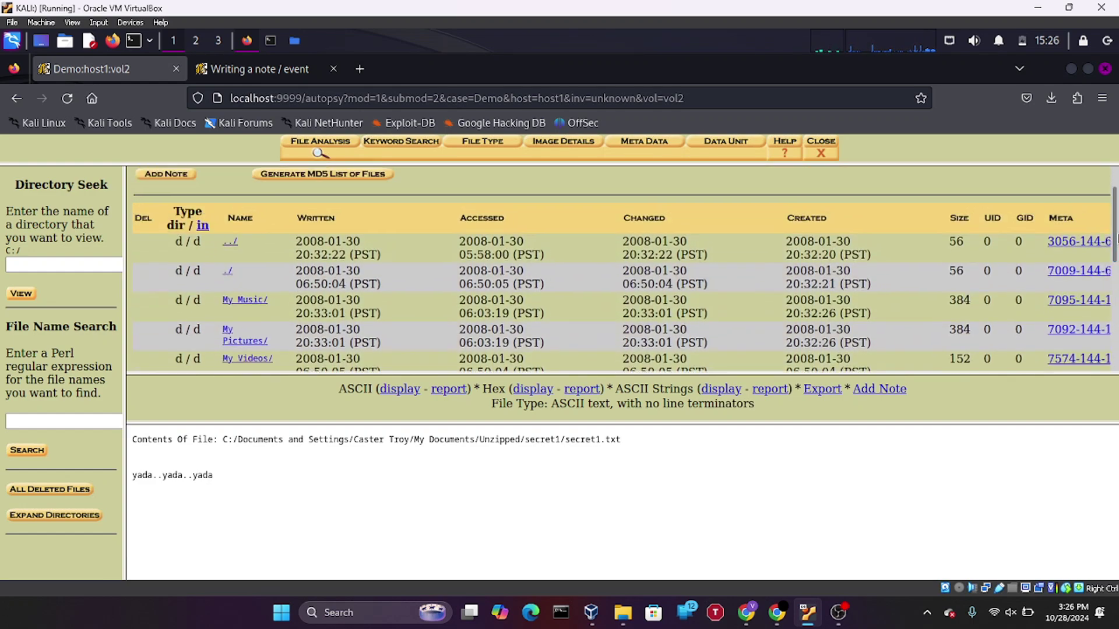
pyautogui.click(259, 358)
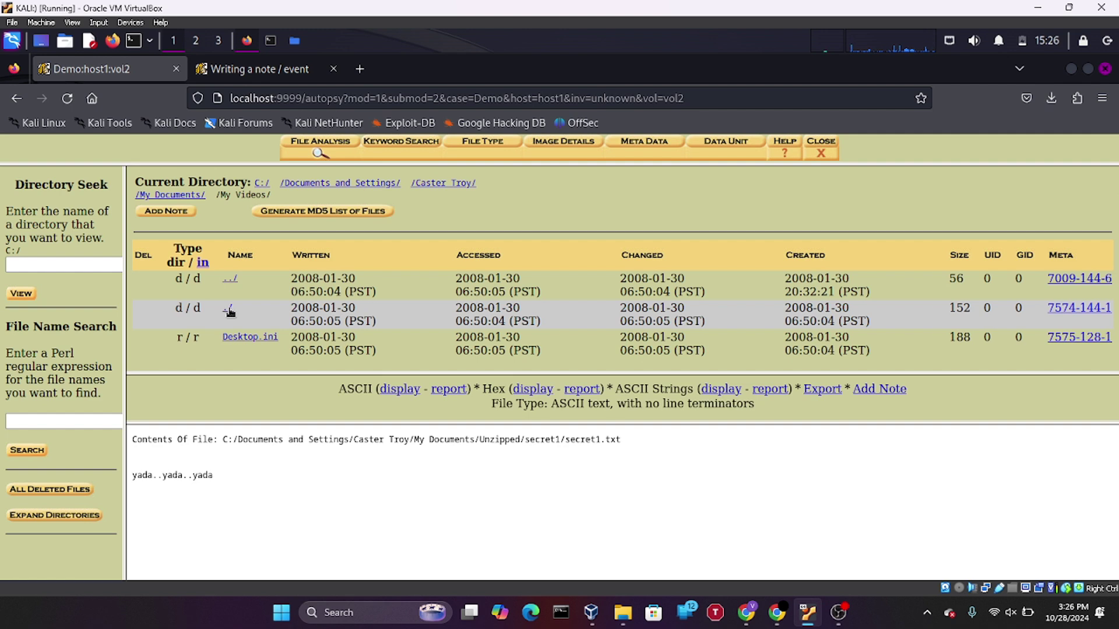
pyautogui.click(257, 340)
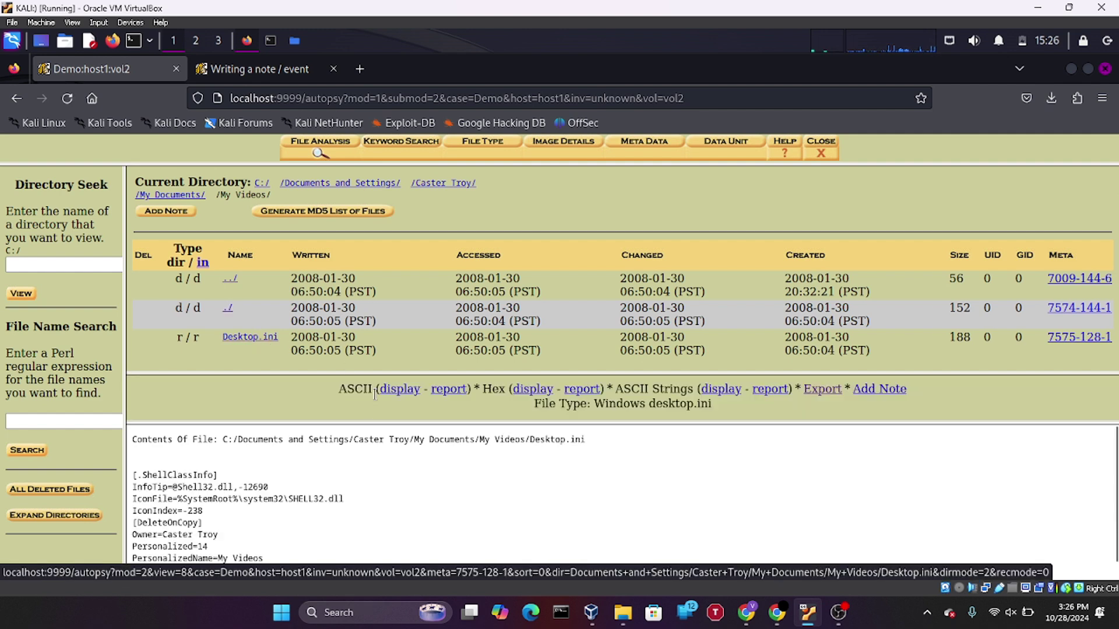
pyautogui.moveTo(265, 452); pyautogui.dragTo(357, 354)
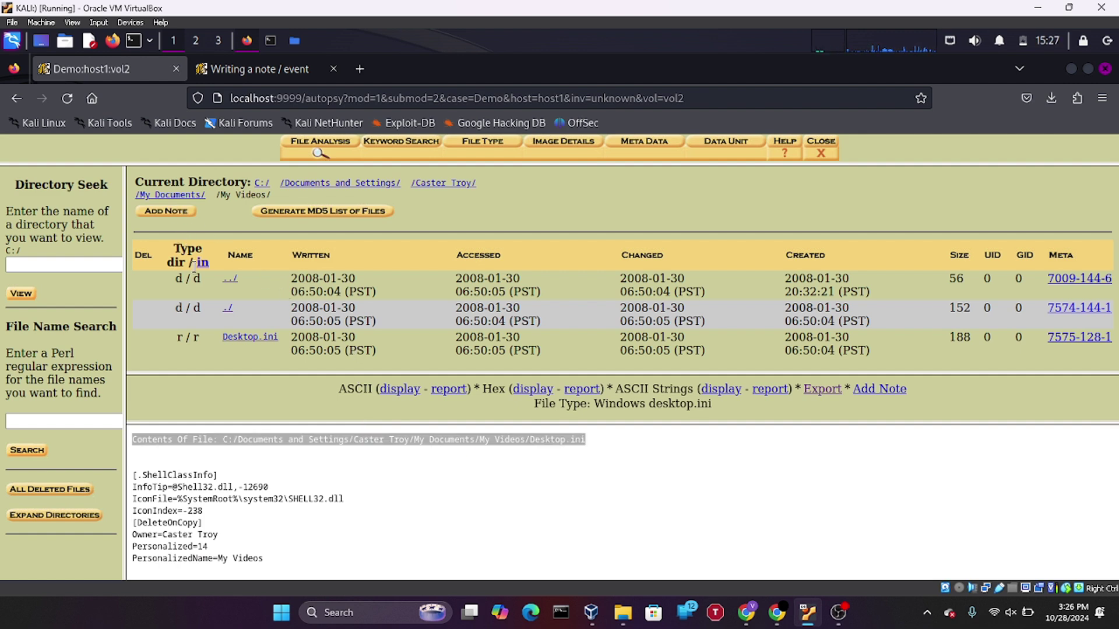
# - Return to the C:/ root directory and open the Program Files folder
pyautogui.click(204, 262)
pyautogui.click(178, 262)
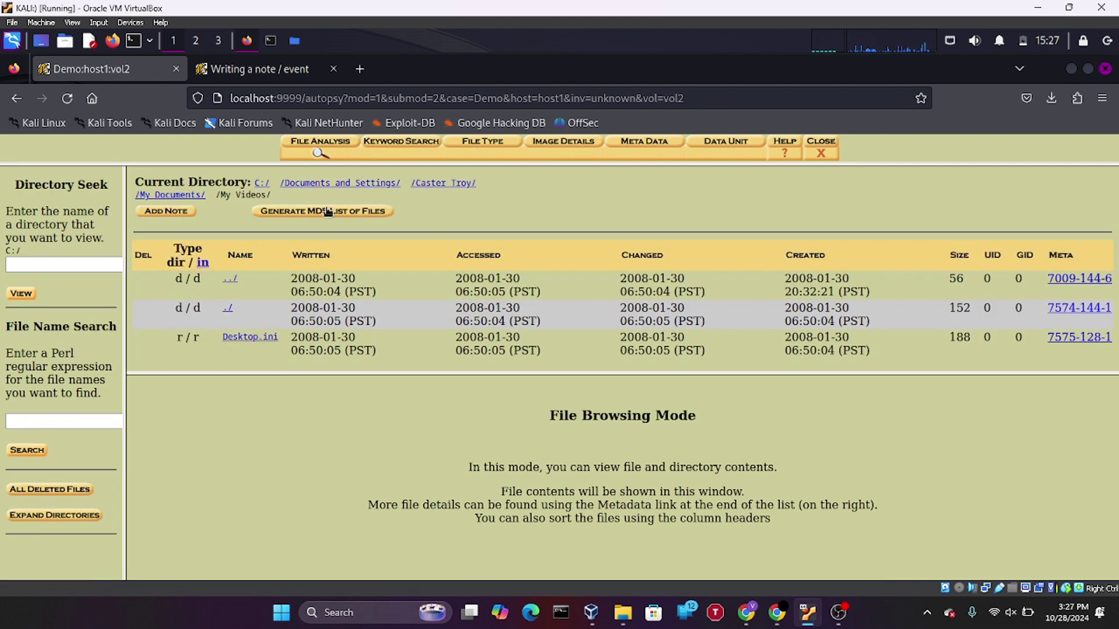
pyautogui.click(261, 184)
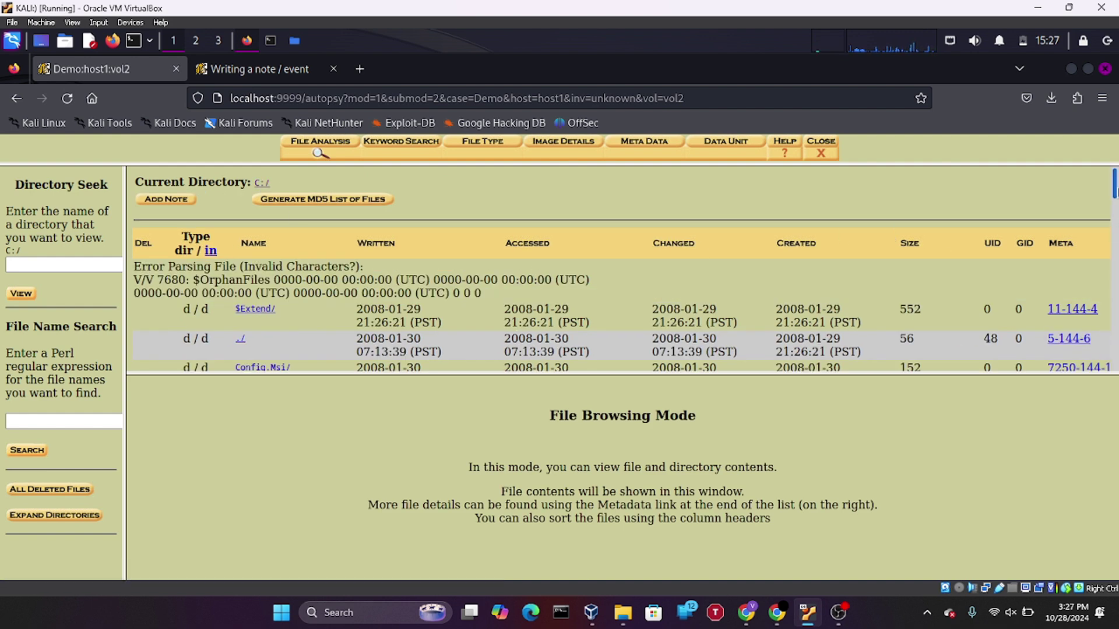
pyautogui.moveTo(1117, 189)
pyautogui.mouseDown()
pyautogui.moveTo(1114, 350)
pyautogui.moveTo(1105, 202)
pyautogui.mouseUp()
pyautogui.scroll(-4, 699, 262)
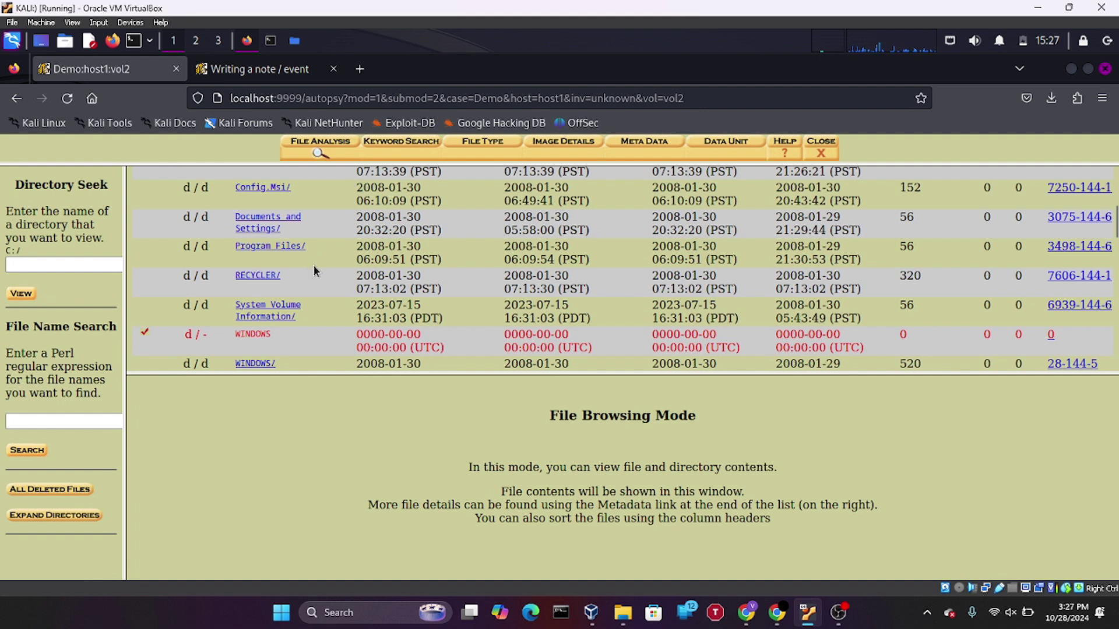
pyautogui.click(300, 250)
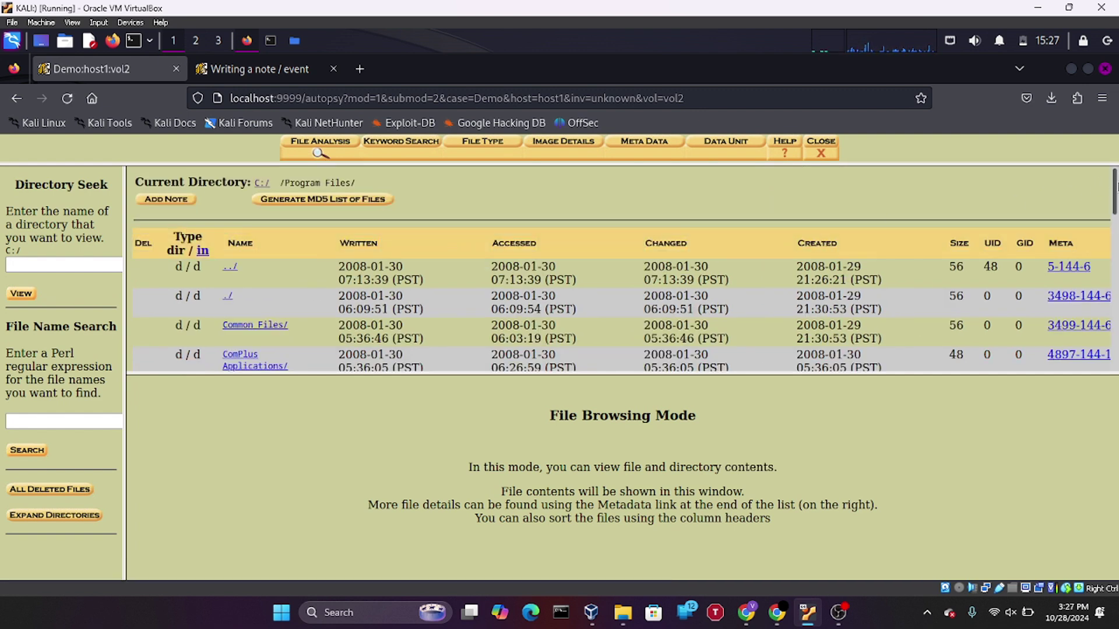
# - Sort the Program Files listing by inode type and look through its application subfolders
pyautogui.moveTo(1115, 185); pyautogui.dragTo(1114, 133)
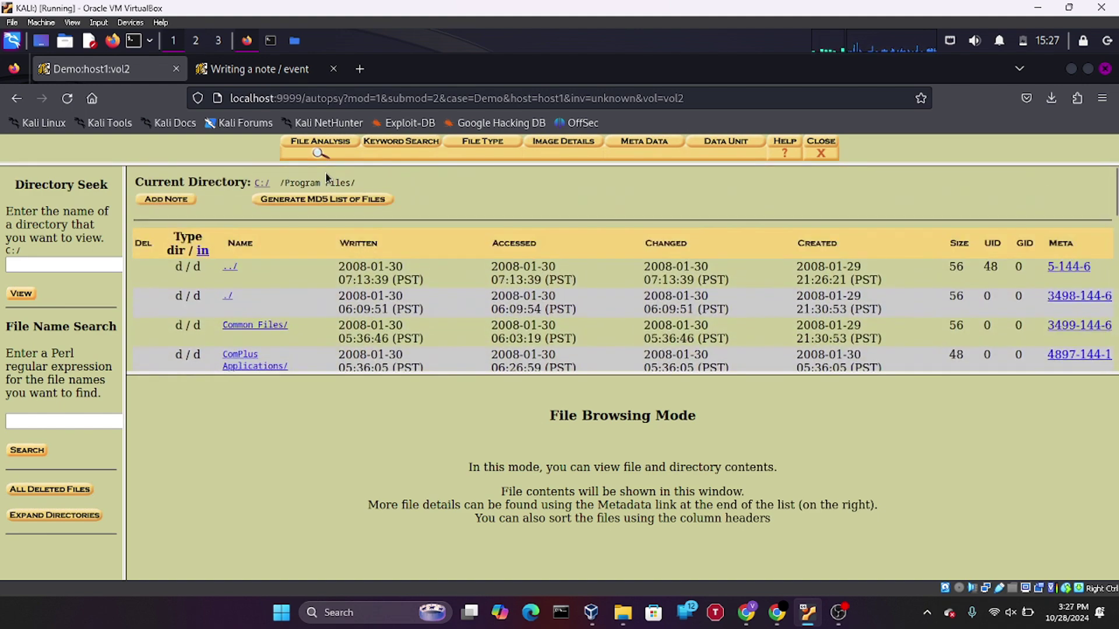
pyautogui.click(204, 251)
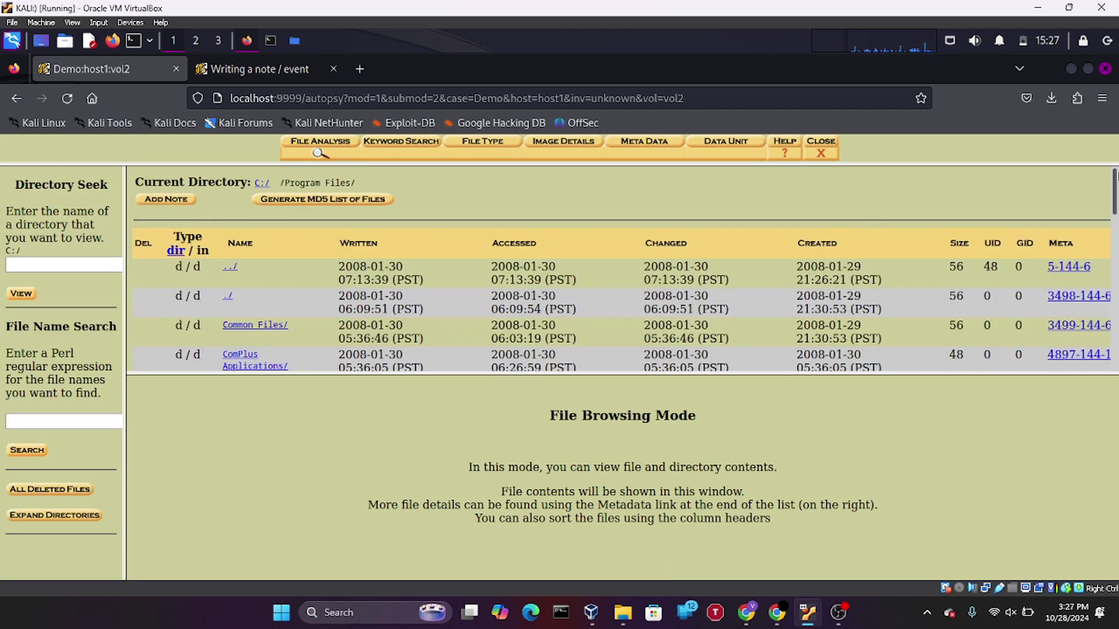
pyautogui.moveTo(1115, 177); pyautogui.dragTo(1115, 226)
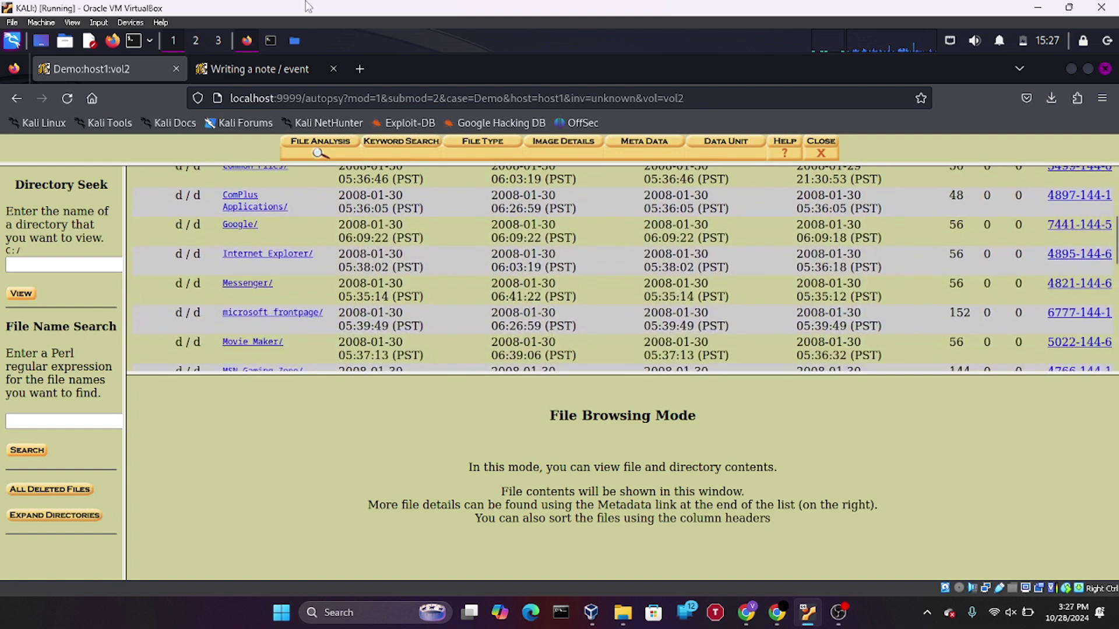
pyautogui.click(256, 69)
pyautogui.click(129, 75)
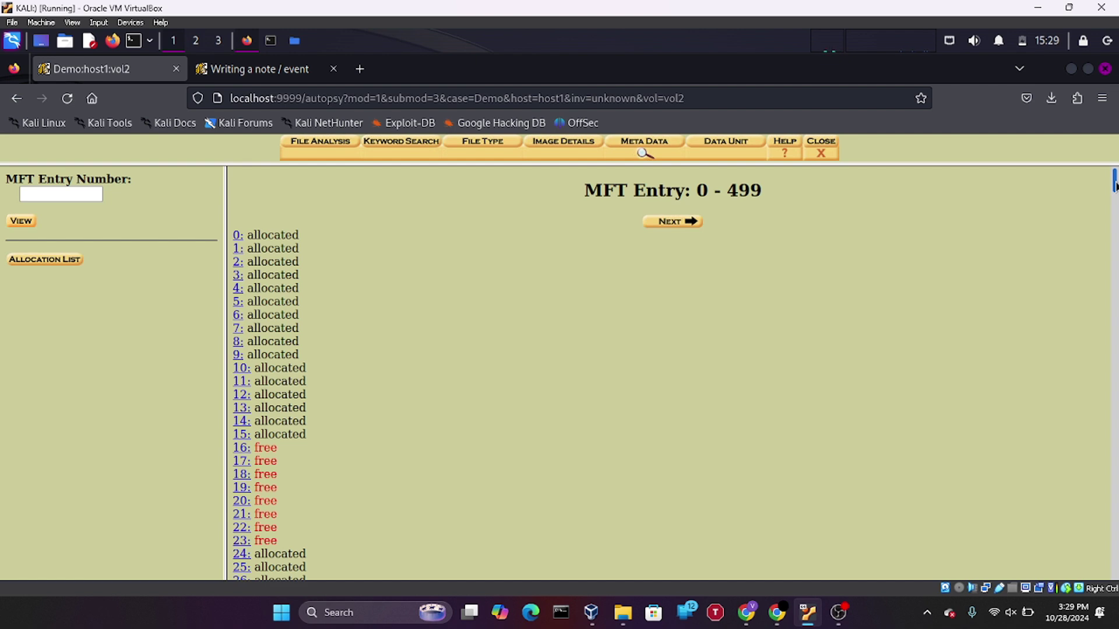
# - Look through the MFT allocation list for entries 0 - 499 and open the metadata of entry 30
pyautogui.moveTo(1114, 185); pyautogui.dragTo(1114, 239)
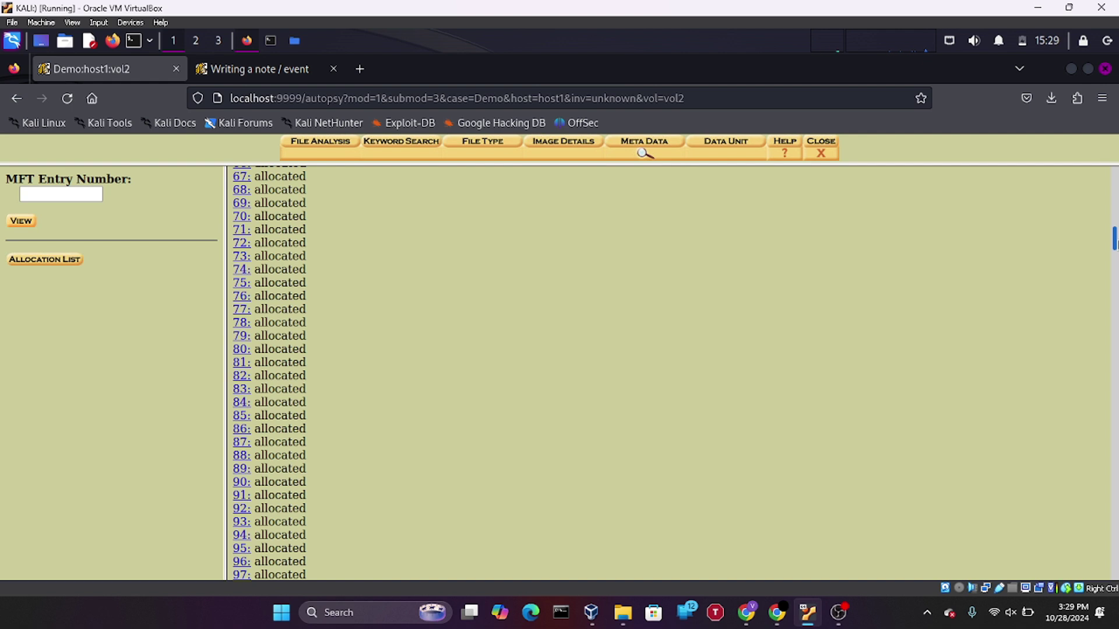
pyautogui.moveTo(1114, 239); pyautogui.dragTo(1112, 196)
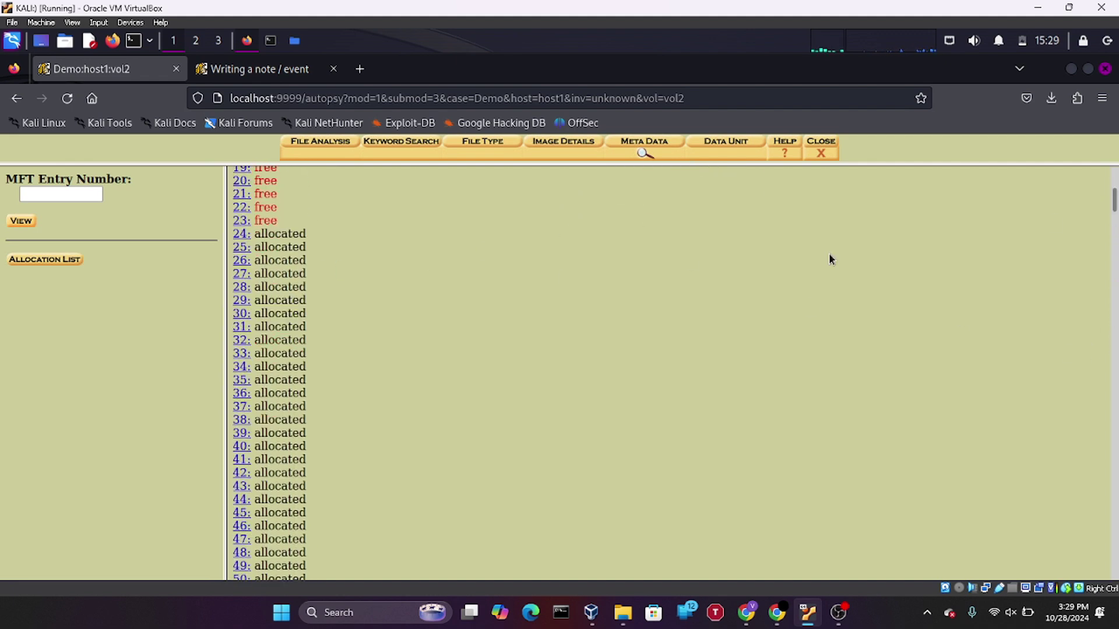
pyautogui.click(241, 315)
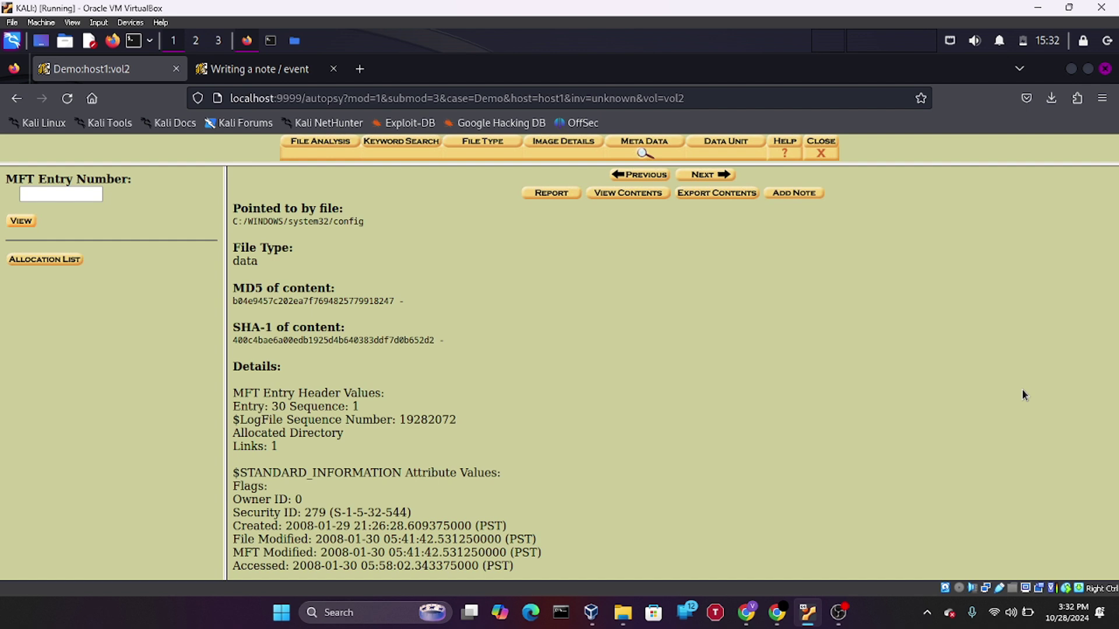
# - Switch to the page showing the note saved for the Documents and Settings directory
pyautogui.click(309, 73)
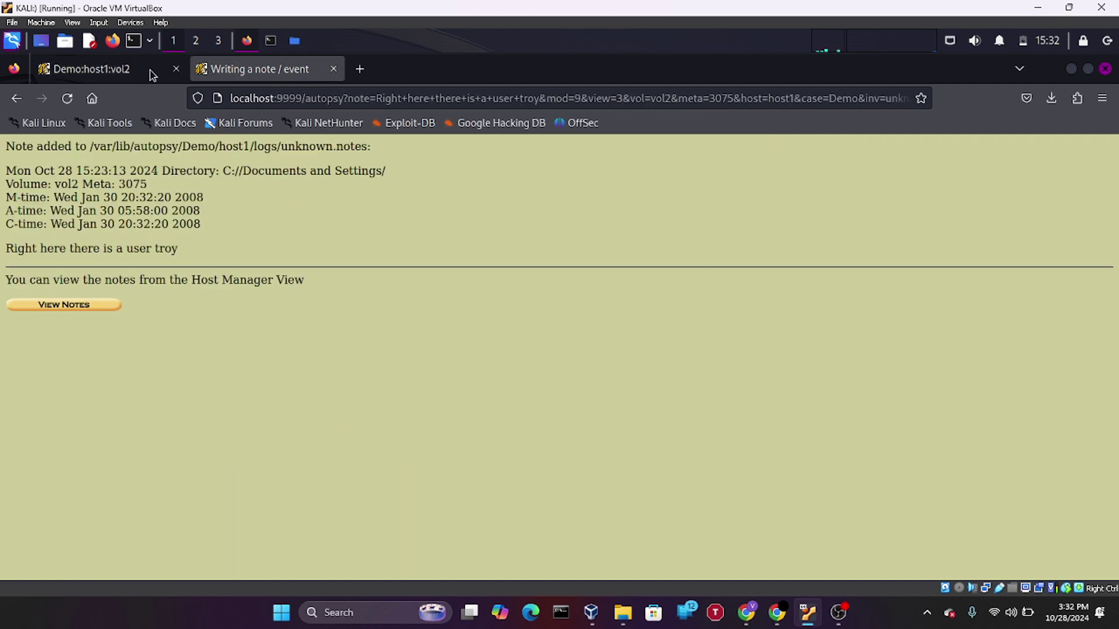